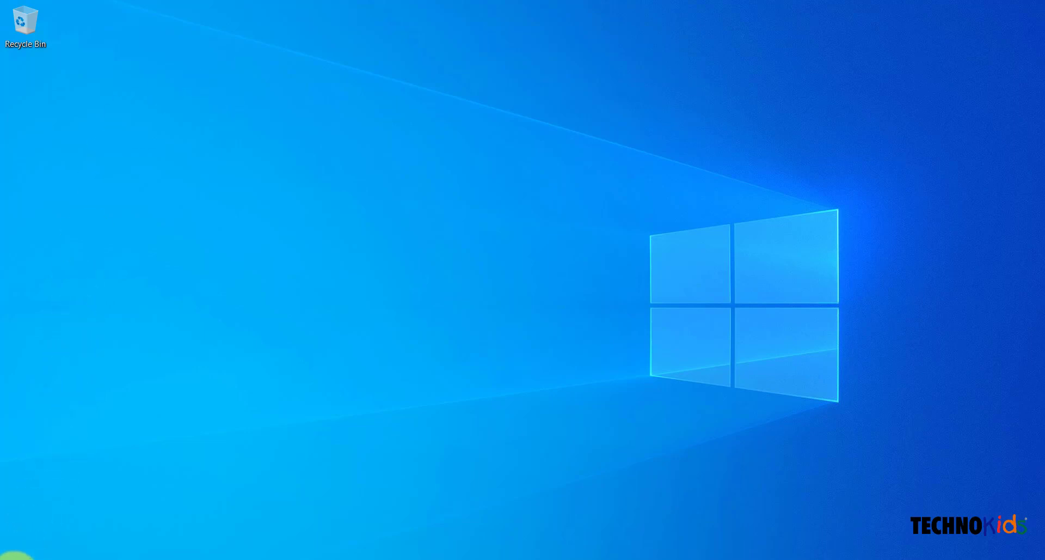
Look through the computer's installed apps to locate OneNote 2016.
left_click(13, 556)
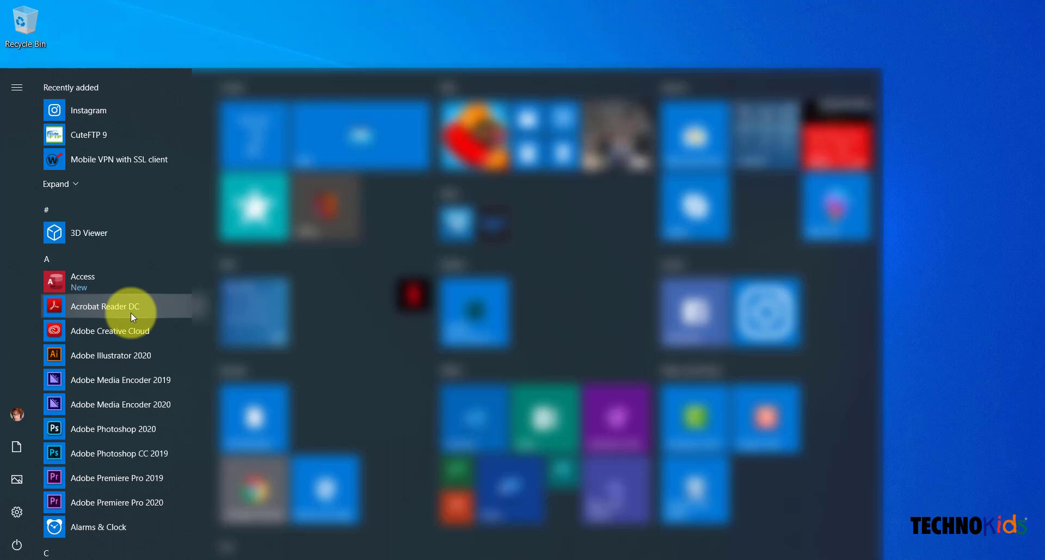
scroll(130, 313, "down", 5)
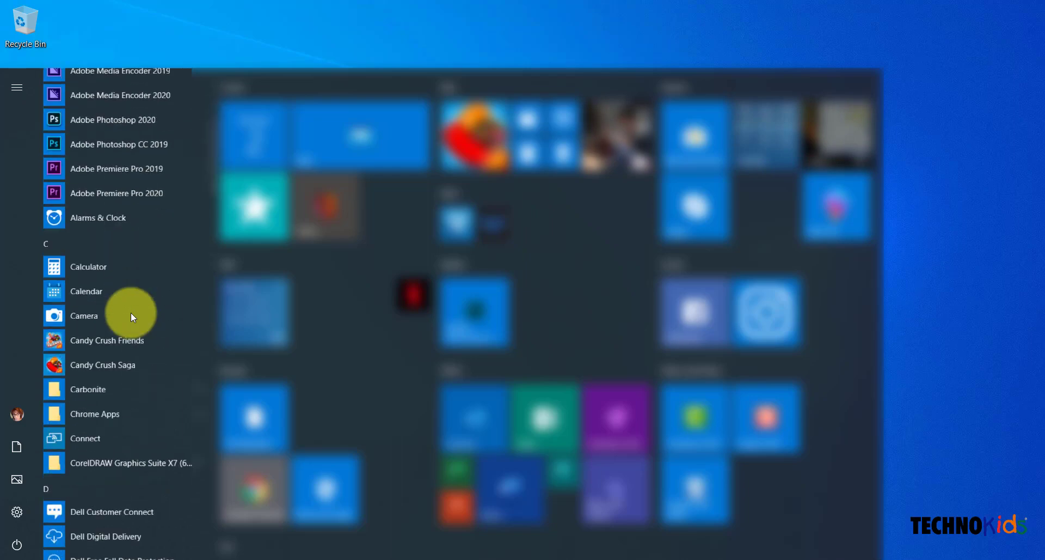
scroll(131, 315, "down", 10)
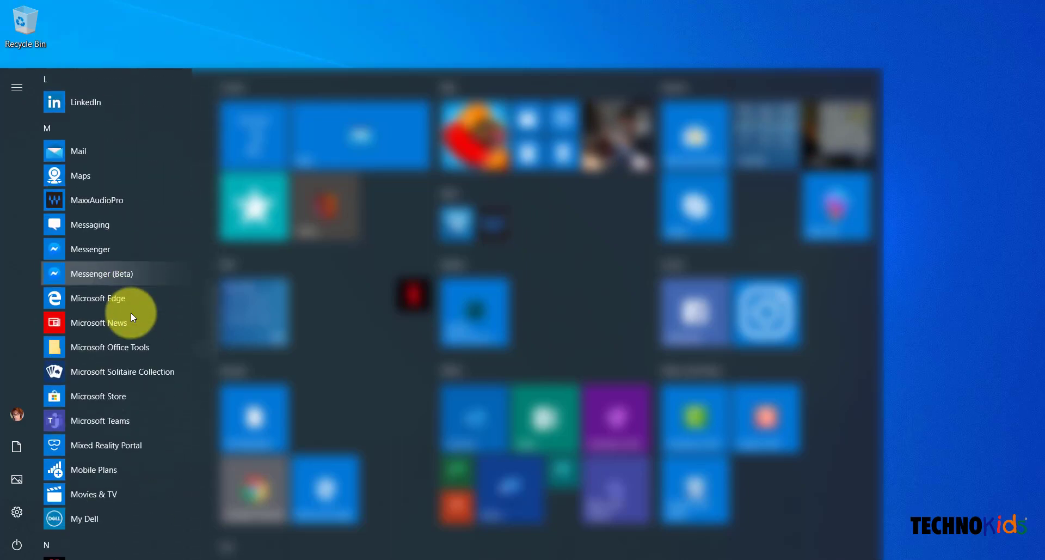
scroll(131, 312, "down", 8)
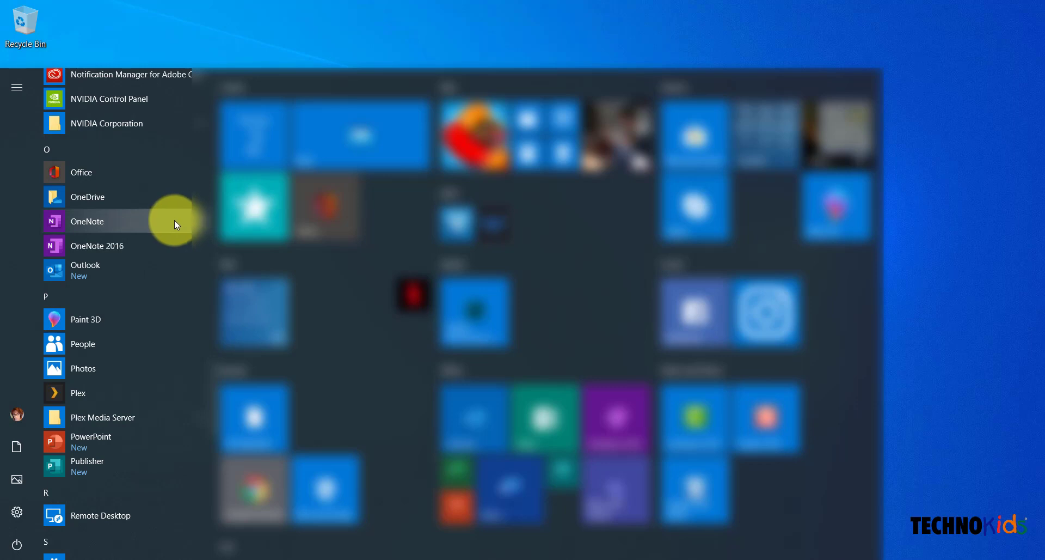
left_click(116, 247)
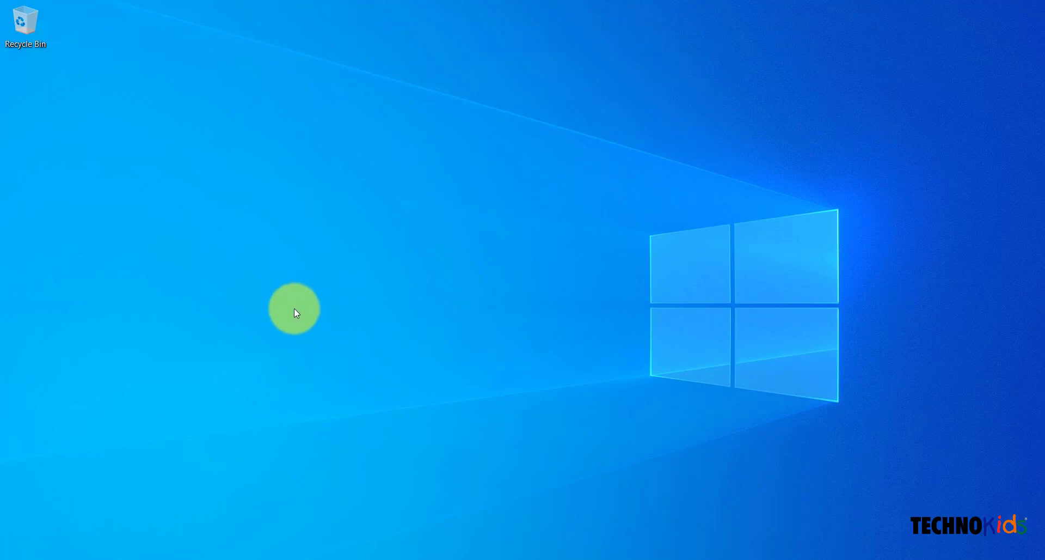
Switch to Microsoft Edge and open the TechnoCandy class notebook in OneNote through Office.com.
left_click(152, 559)
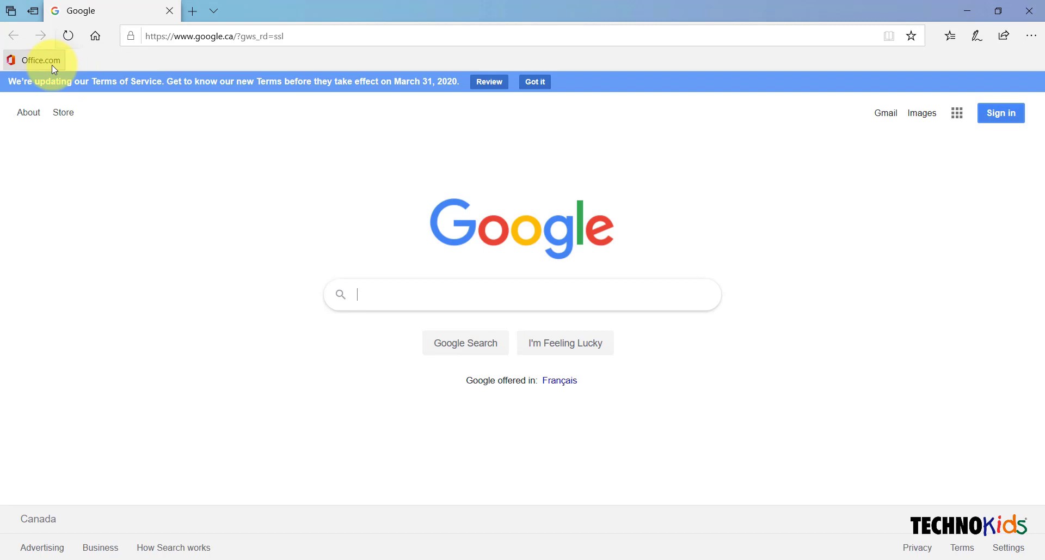
left_click(52, 65)
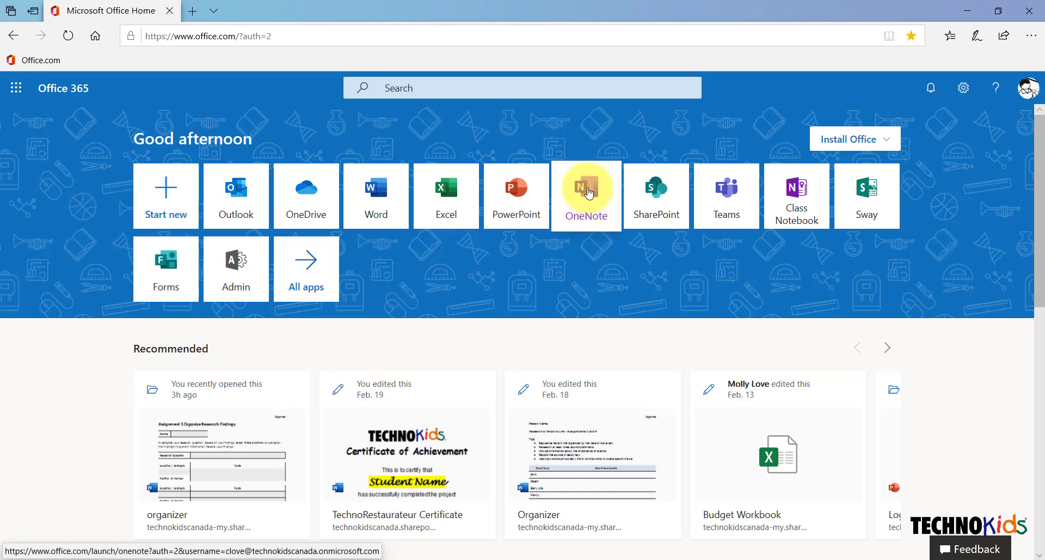
left_click(588, 191)
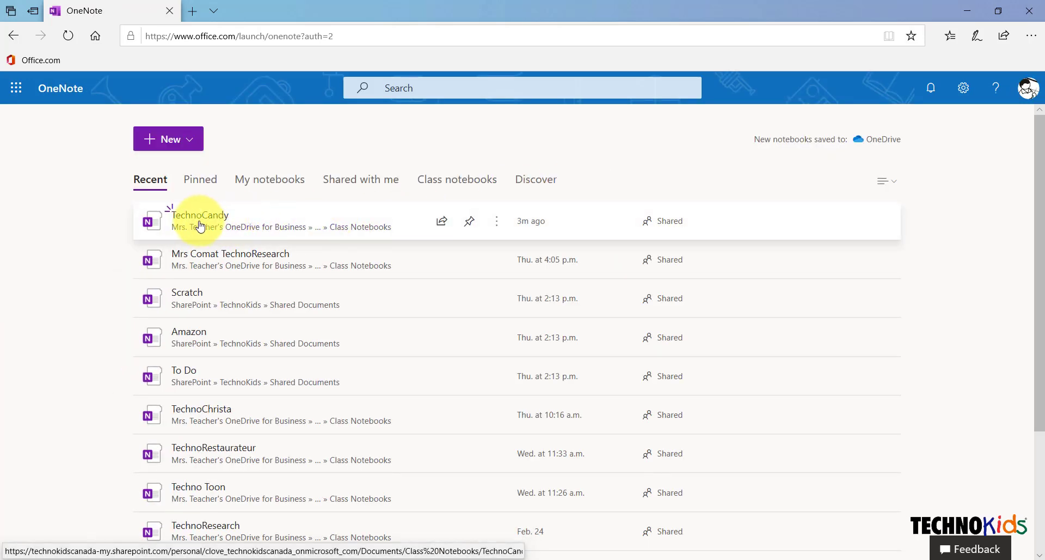
left_click(200, 224)
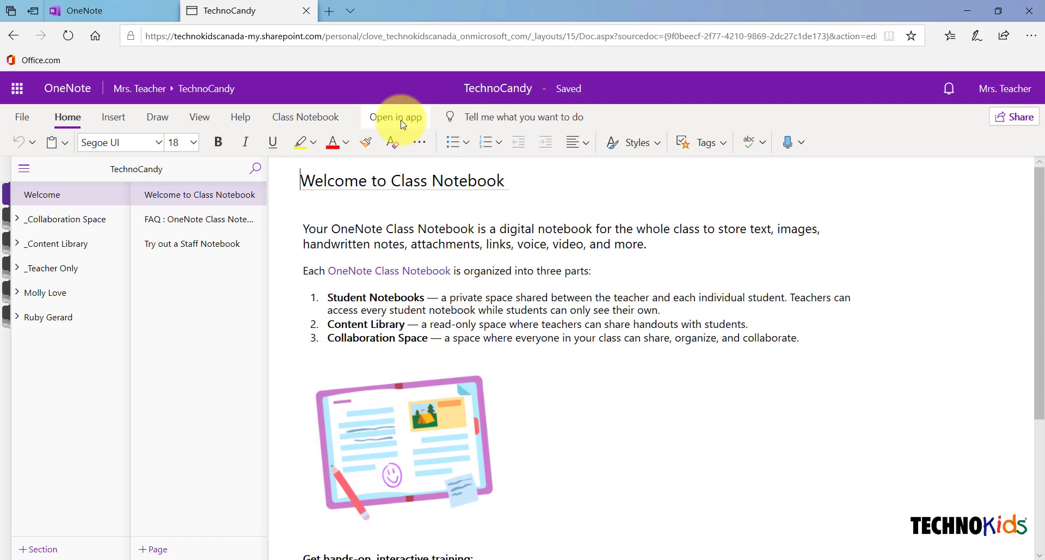
Open the TechnoCandy notebook in the OneNote 2016 desktop app, allowing the app switch and accepting the security notice.
left_click(403, 124)
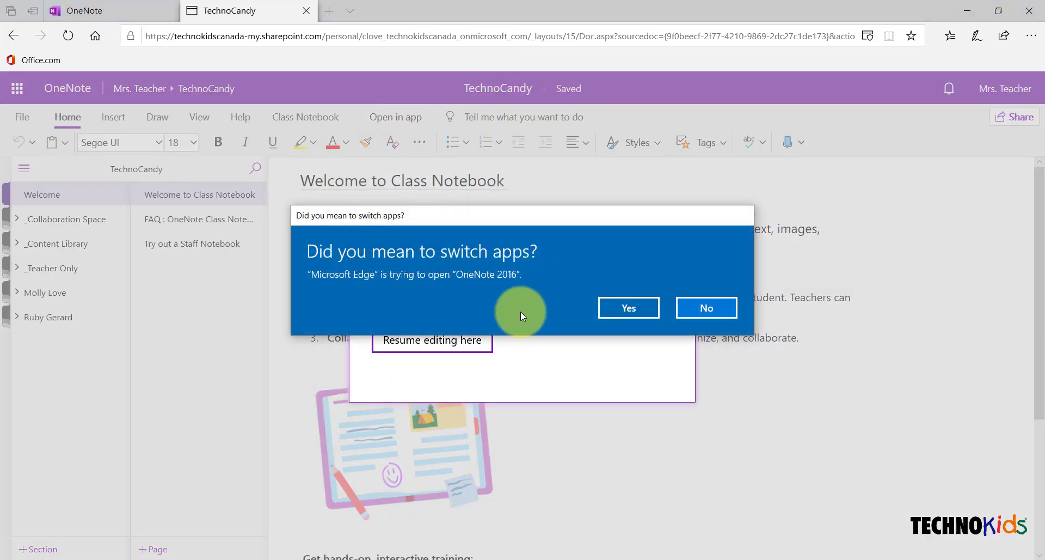
left_click(627, 308)
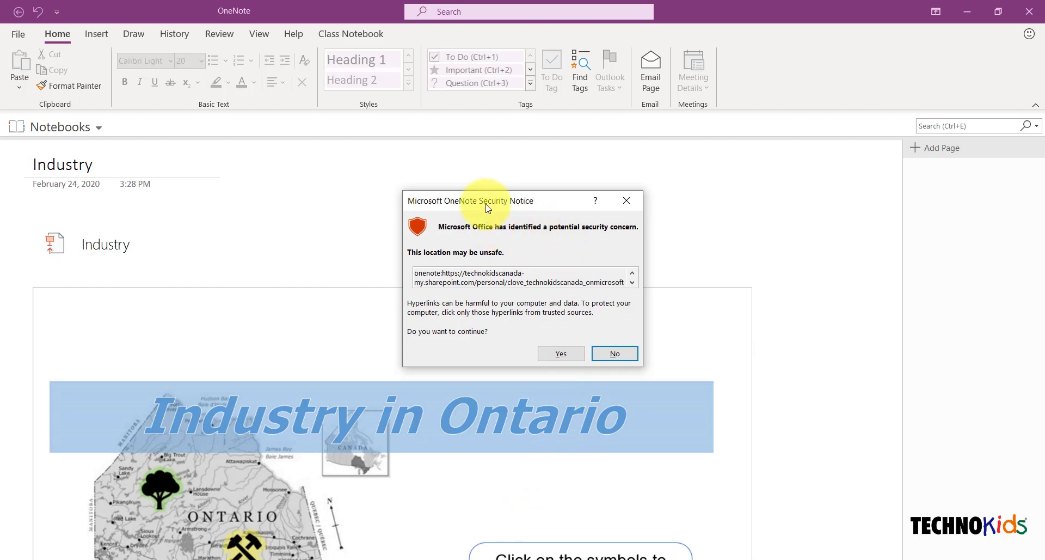
left_click(560, 354)
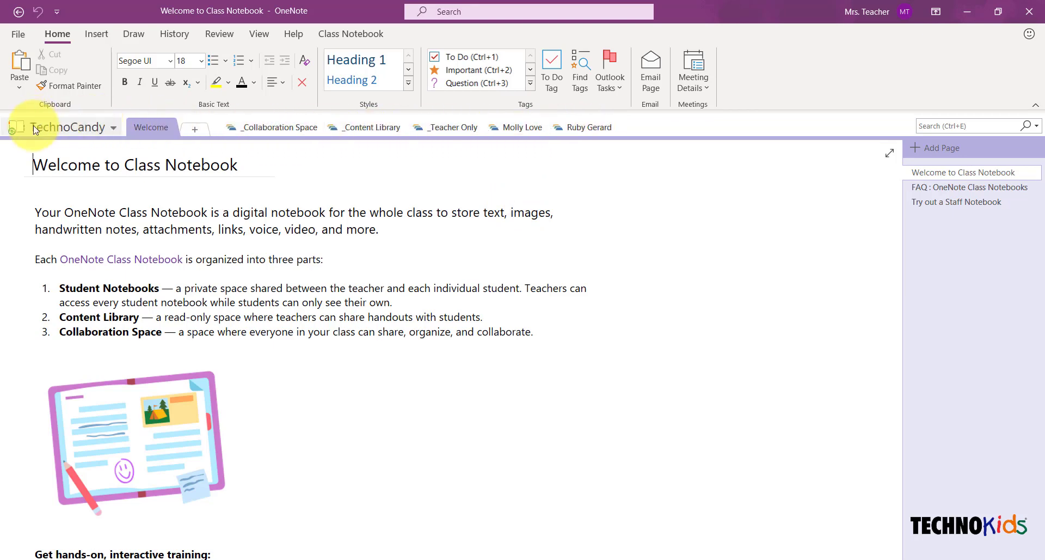
Pin the notebook list, expand TechnoCandy to view its section groups, and unpin the list again.
left_click(115, 134)
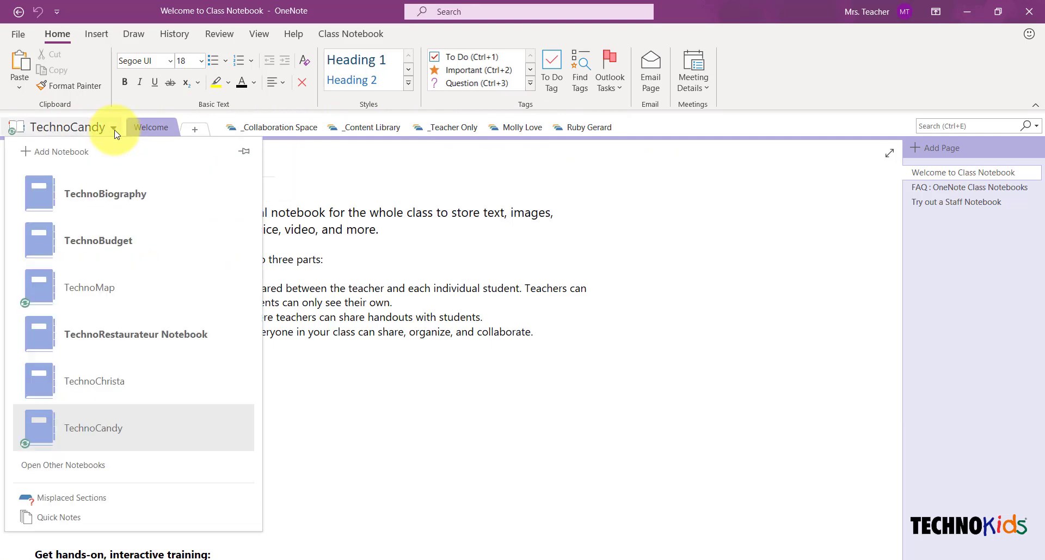
left_click(244, 147)
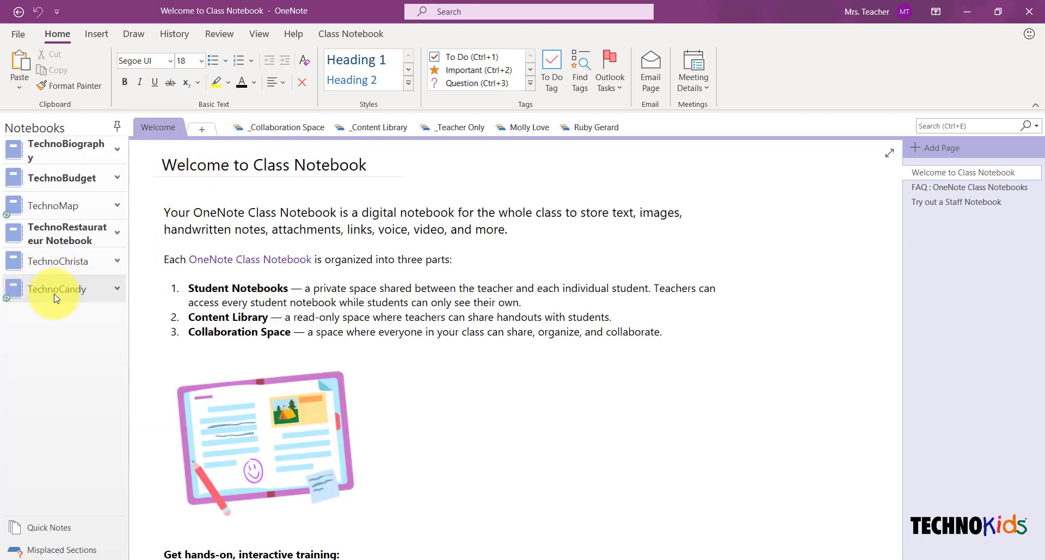
left_click(116, 289)
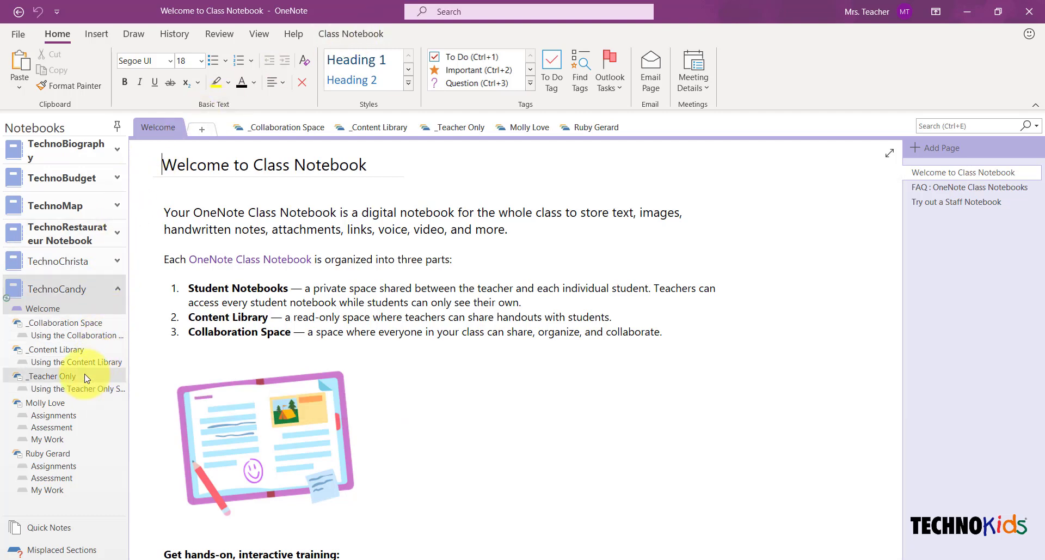
left_click(117, 130)
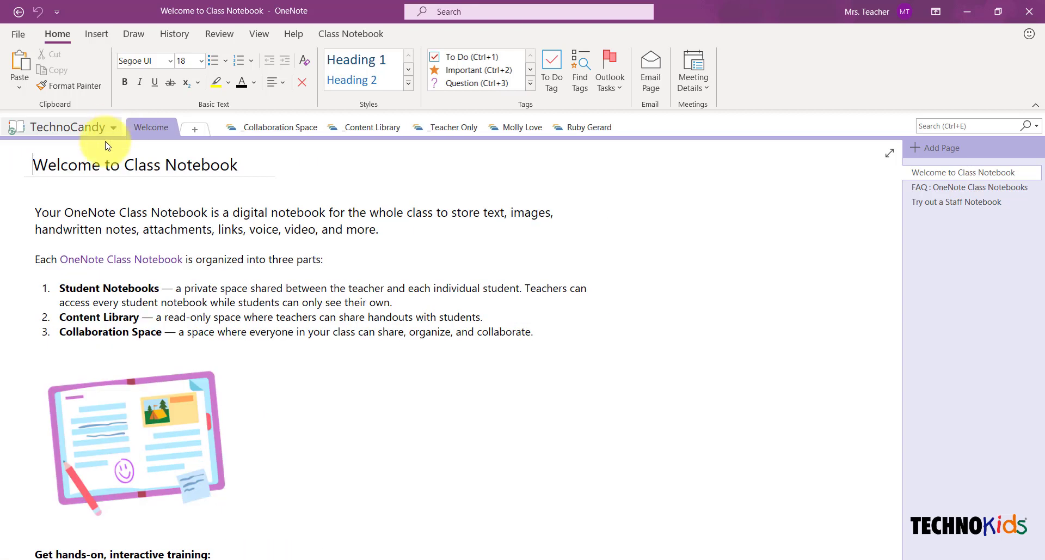
Create a new section named Assignments in the _Teacher Only section group of TechnoCandy.
left_click(455, 128)
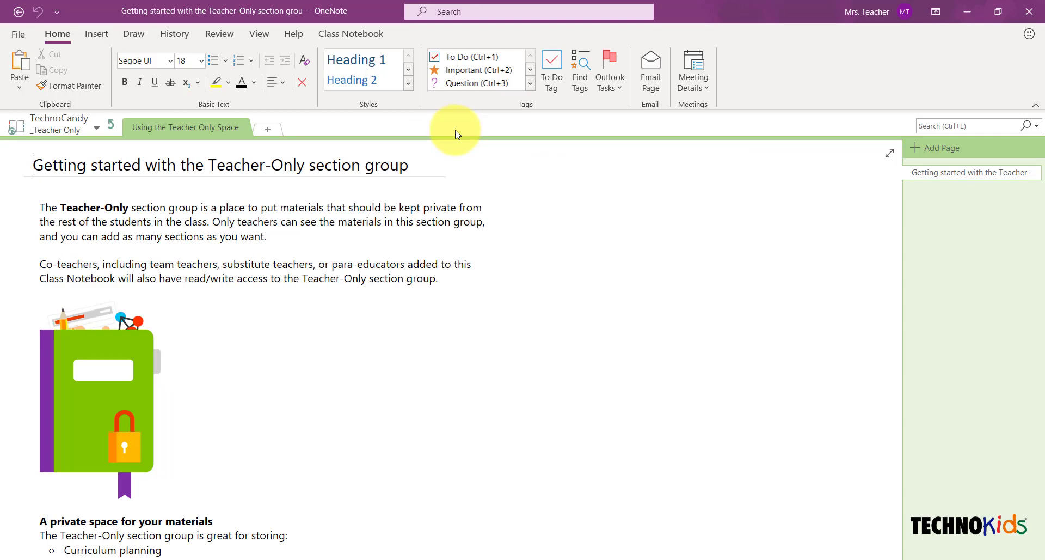
left_click(268, 129)
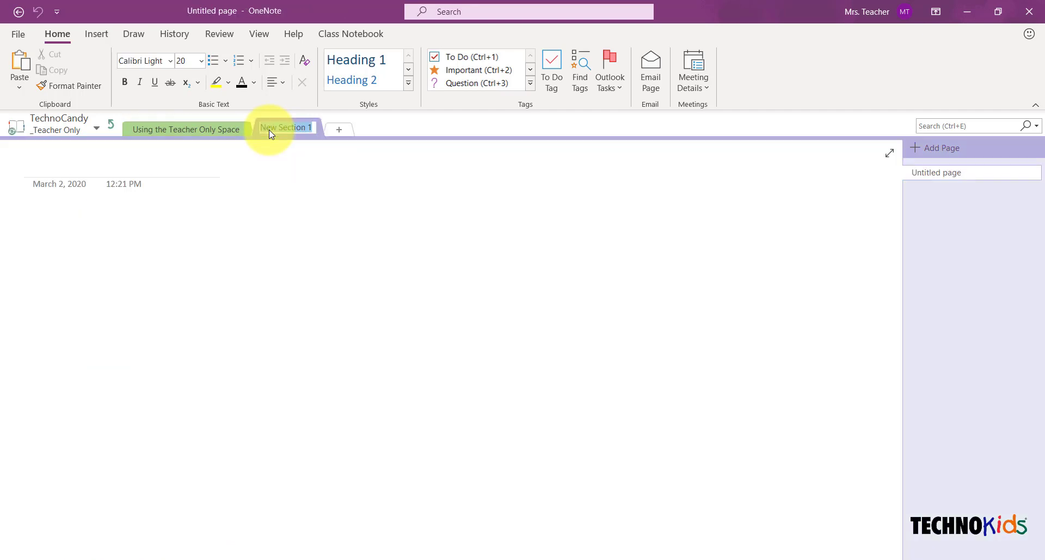
type("Assignments")
key("Return")
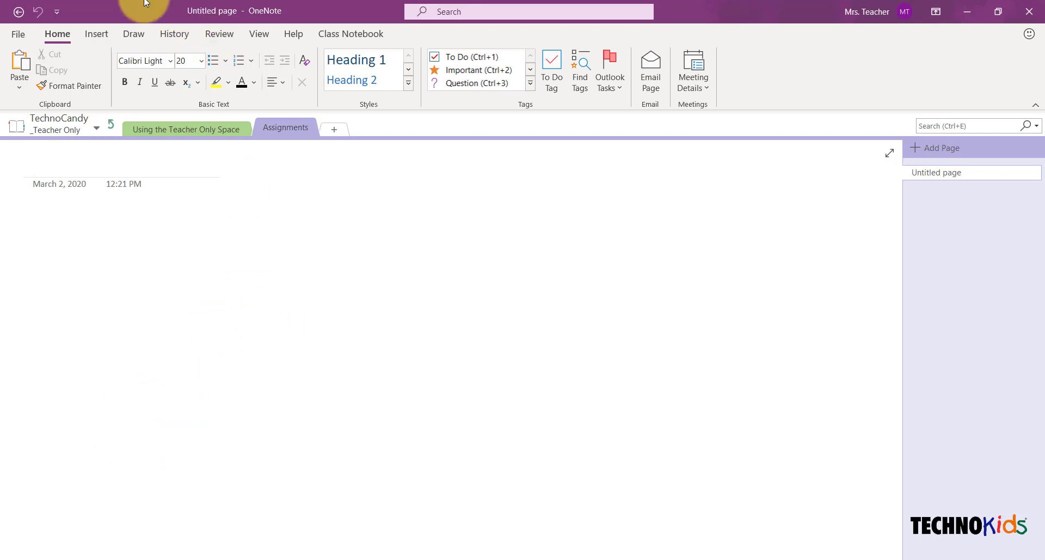
Enable the advanced printout option "Automatically set inserted file printouts in the background" and save the settings.
left_click(19, 36)
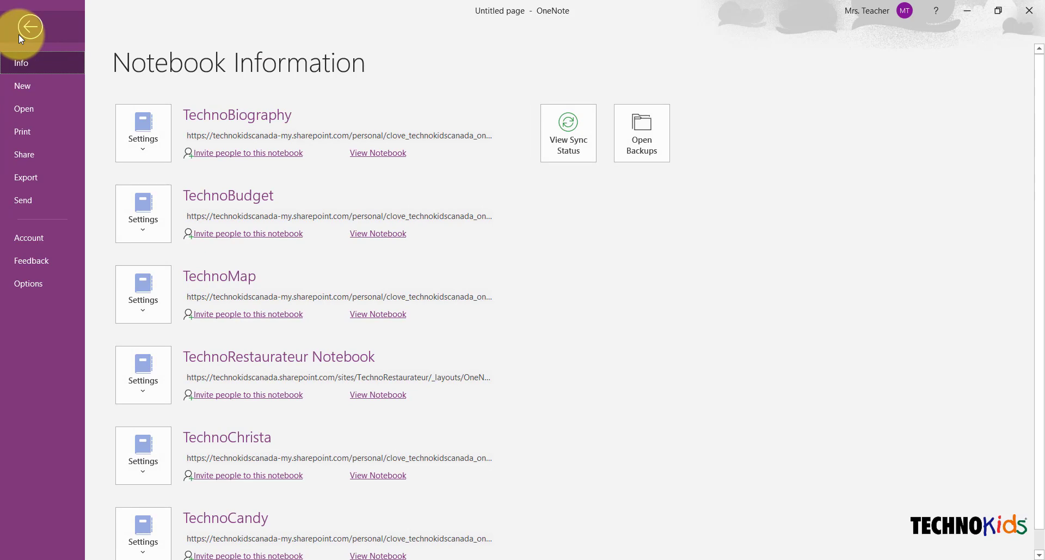
left_click(35, 289)
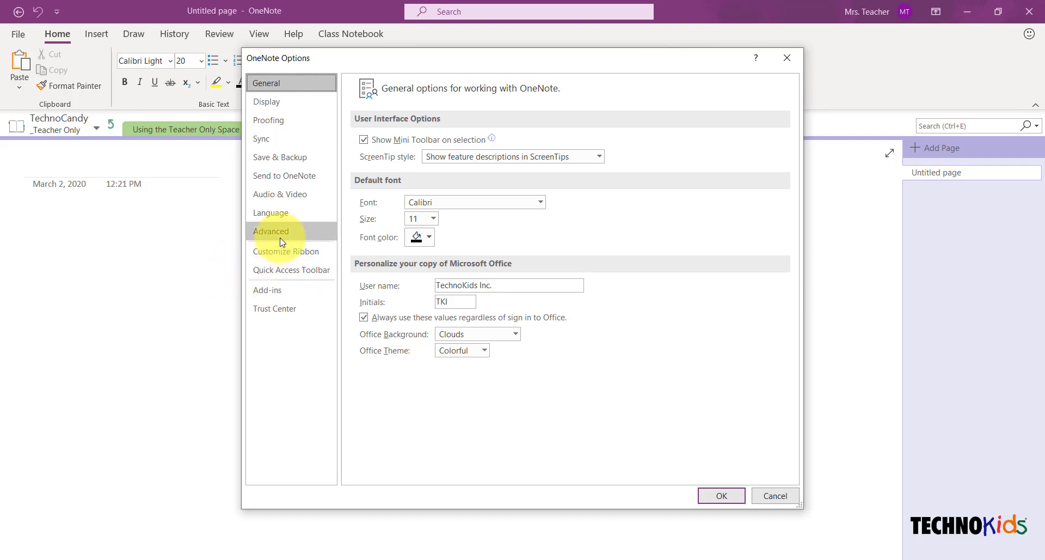
left_click(281, 234)
scroll(490, 253, "down", 2)
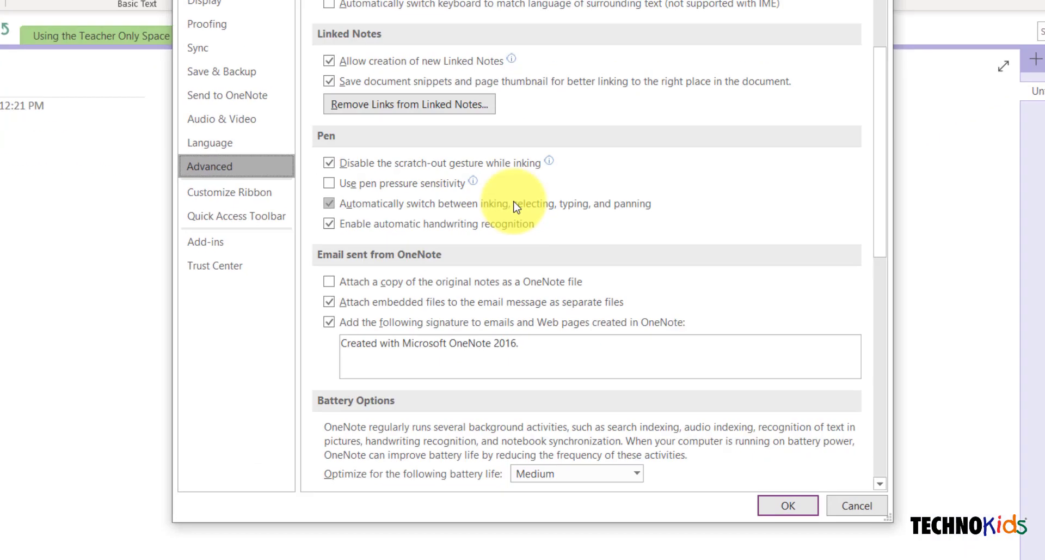
scroll(516, 207, "down", 4)
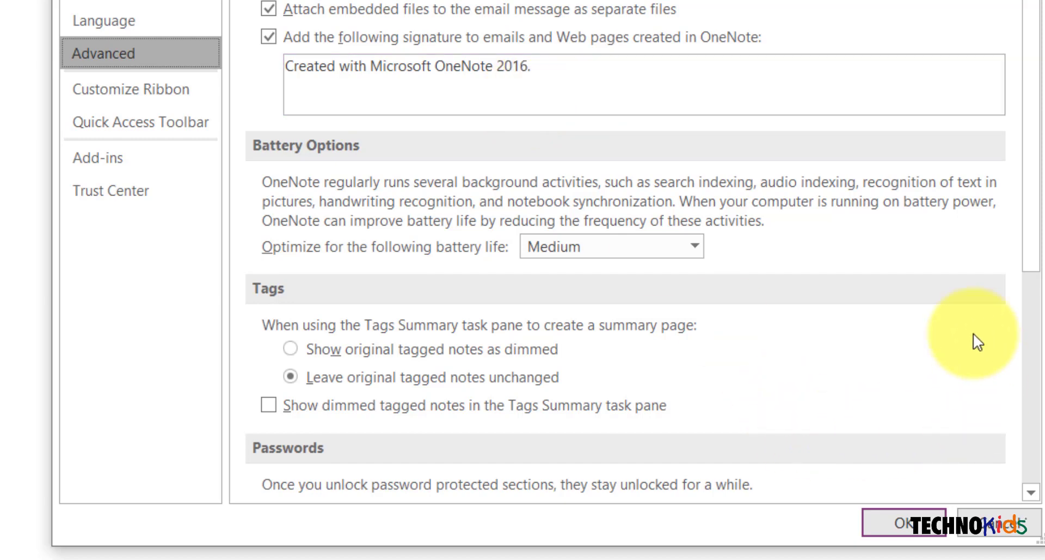
left_click_drag(1026, 233, 1019, 443)
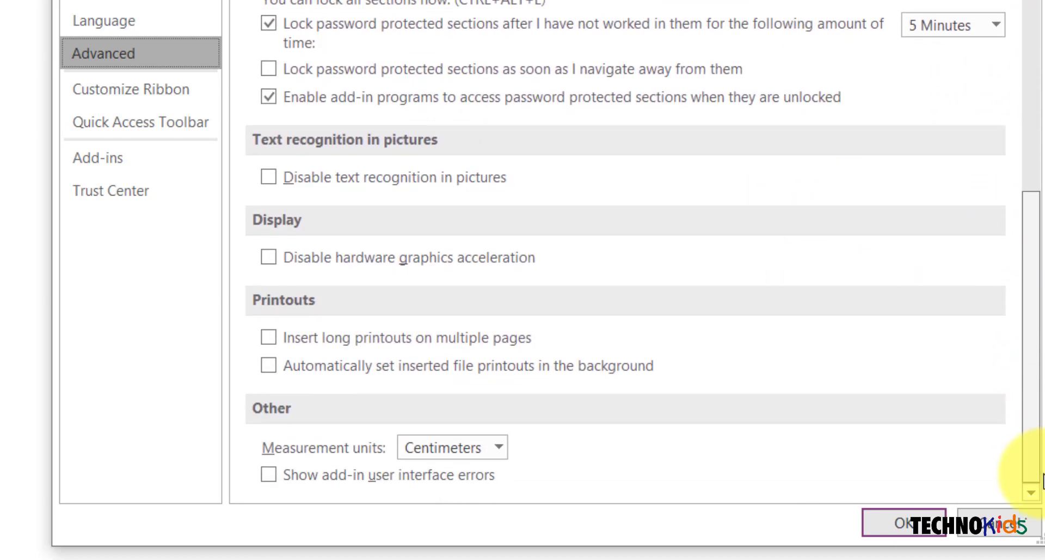
left_click(270, 367)
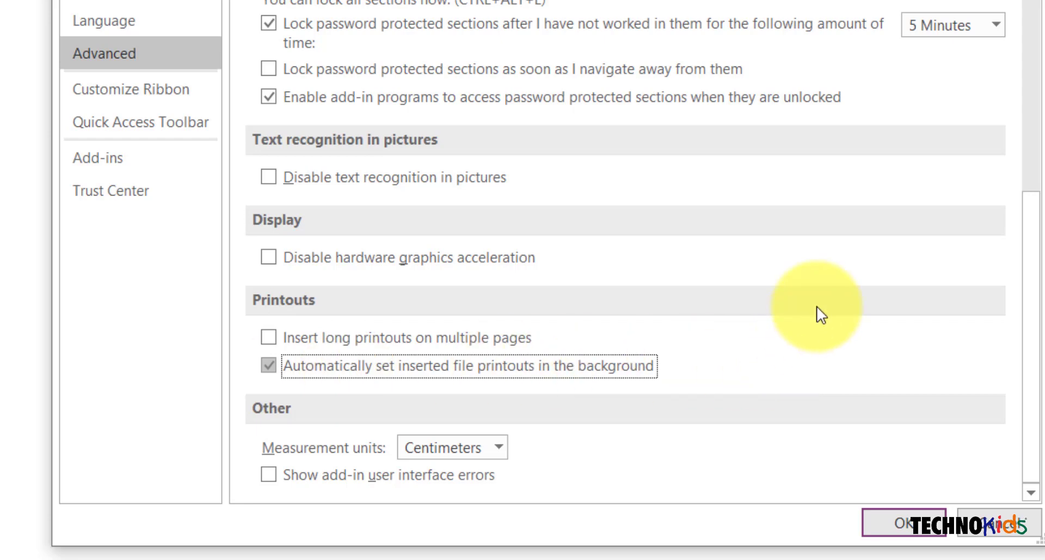
left_click(897, 518)
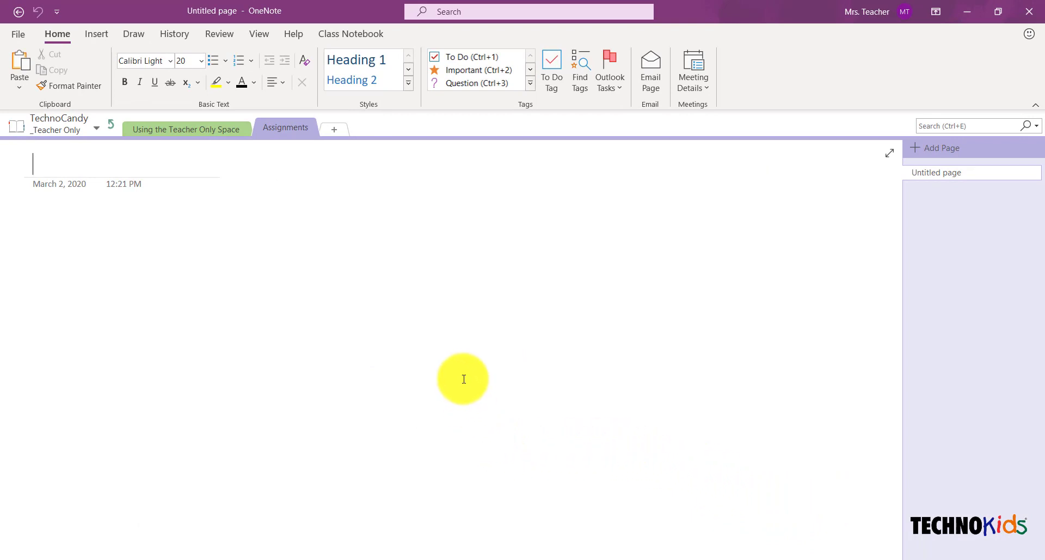
Insert the Assignment1 PDF from the Candy Office 2019 resources' Candy > Workbook folder as a file printout on the untitled page.
left_click(99, 36)
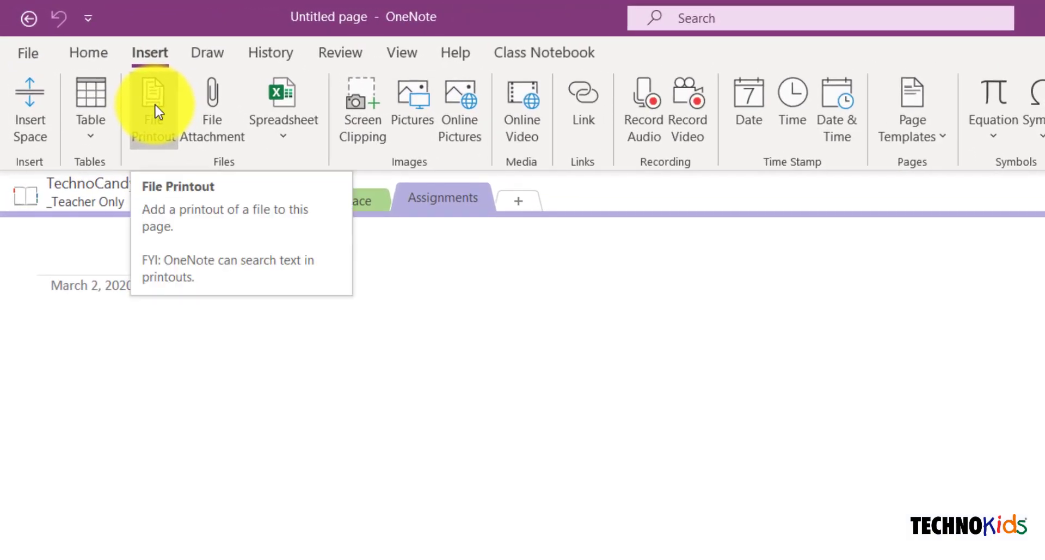
left_click(156, 109)
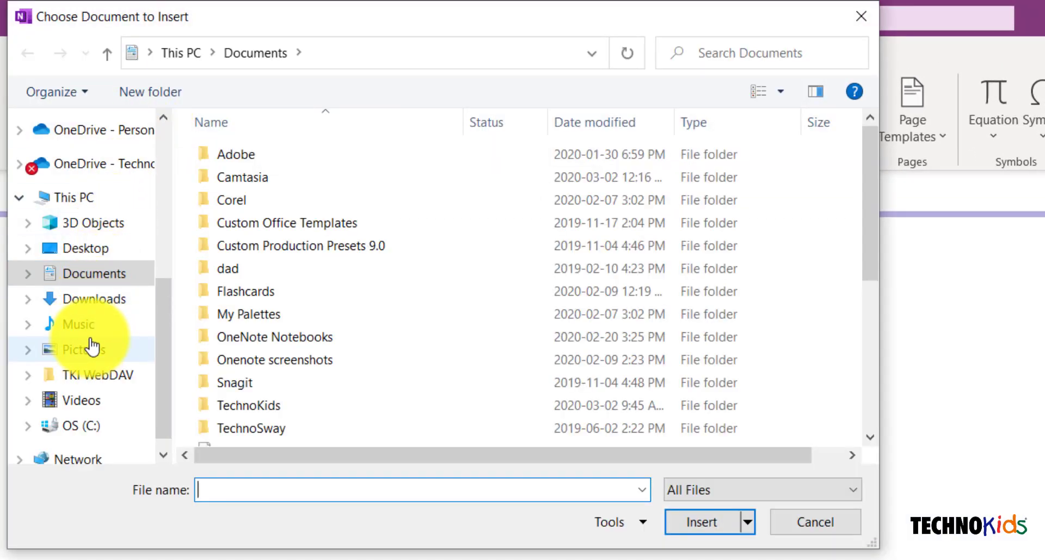
left_click(101, 279)
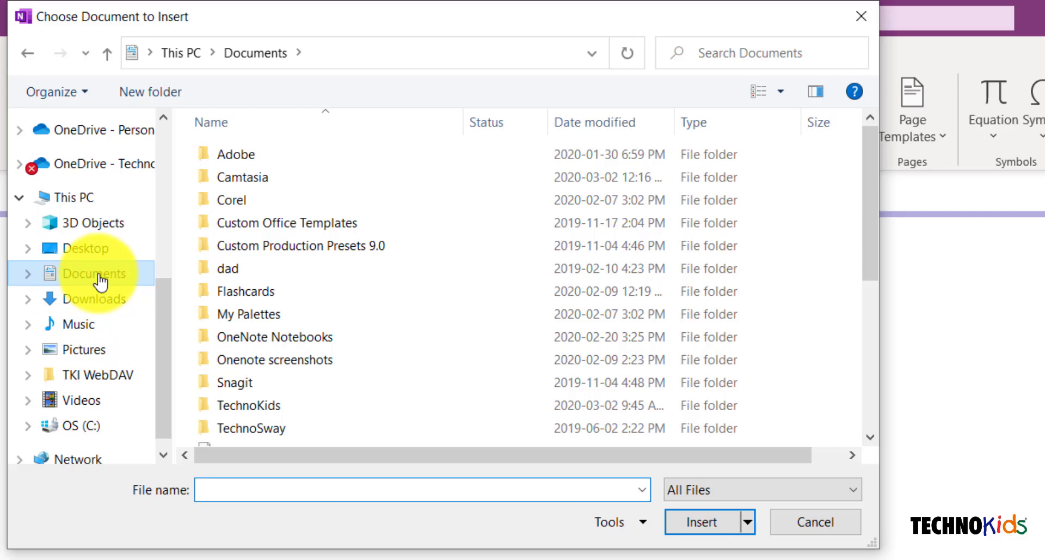
double_click(266, 403)
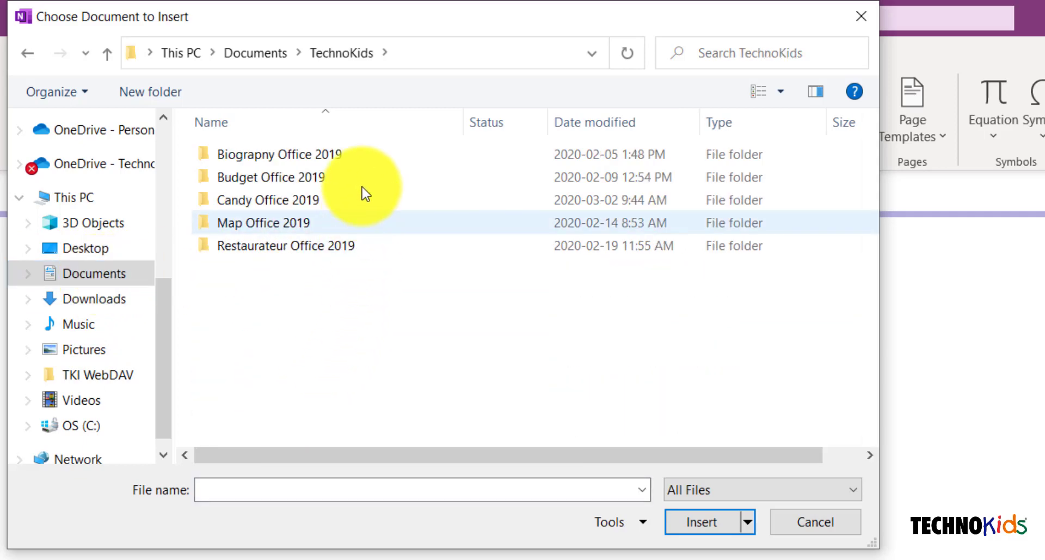
double_click(273, 199)
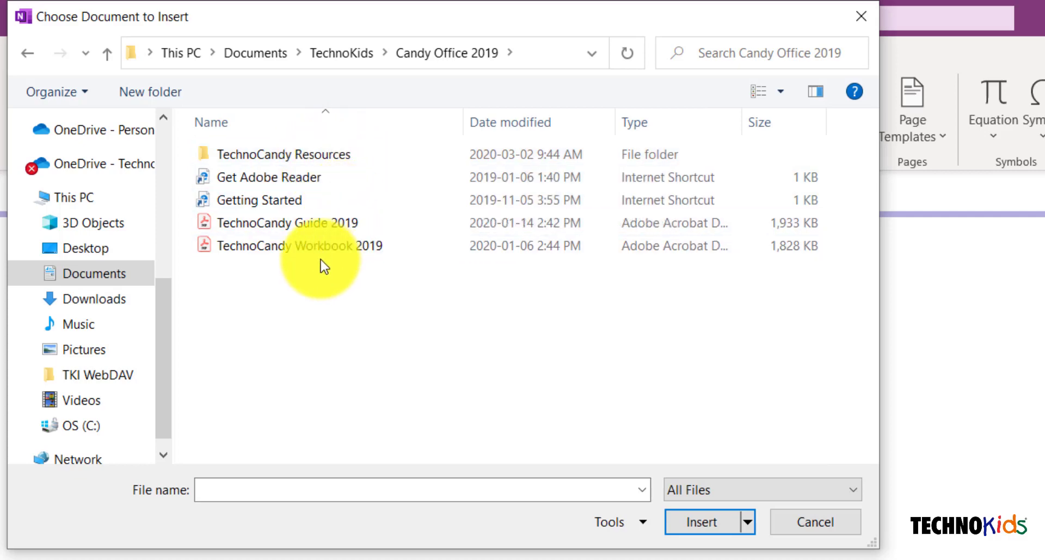
double_click(323, 158)
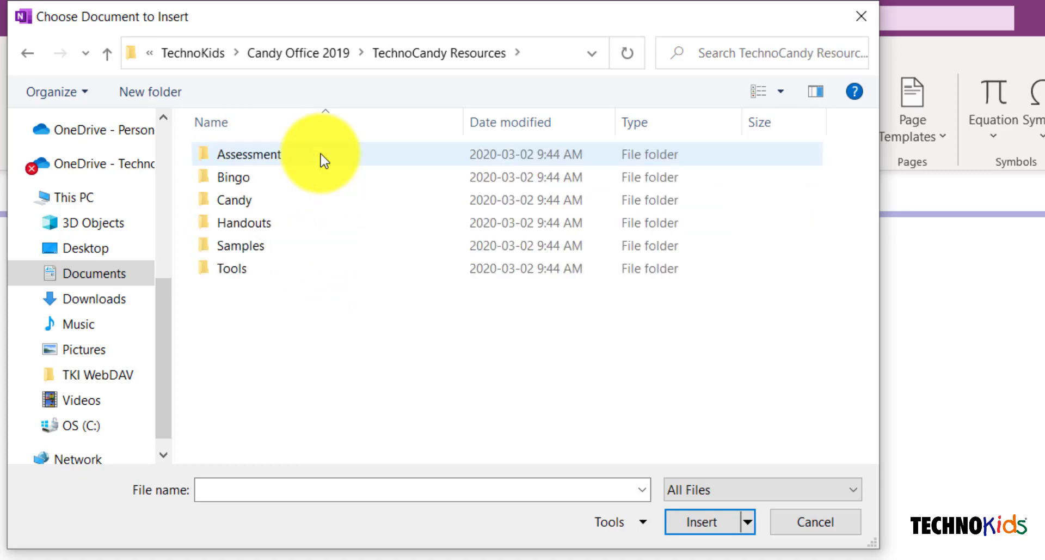
double_click(236, 200)
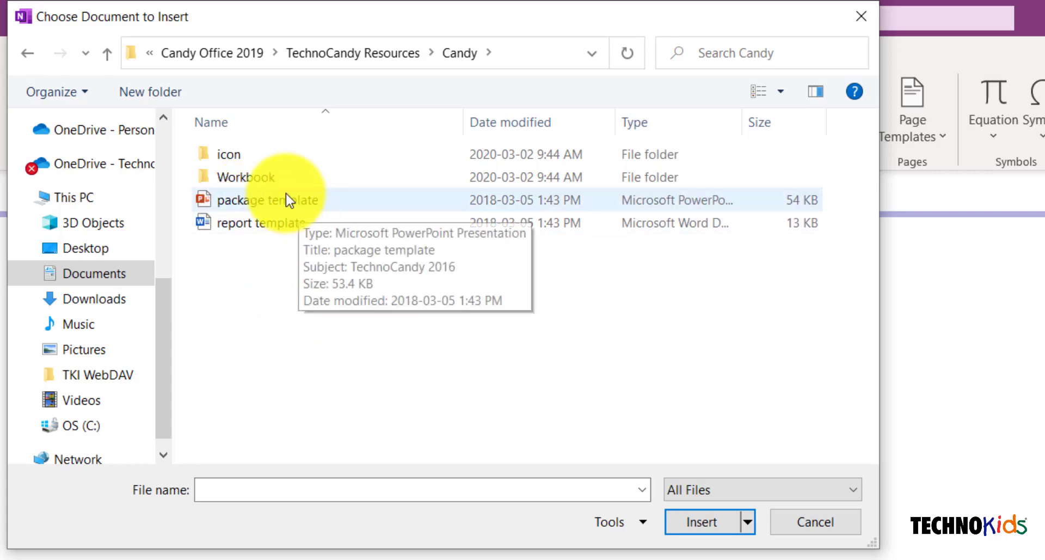
double_click(260, 180)
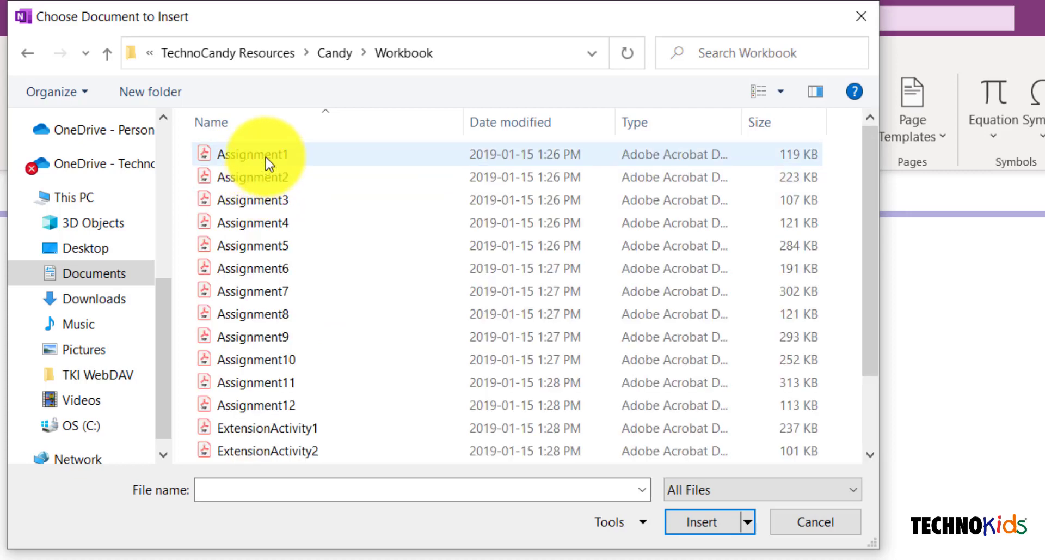
left_click(266, 156)
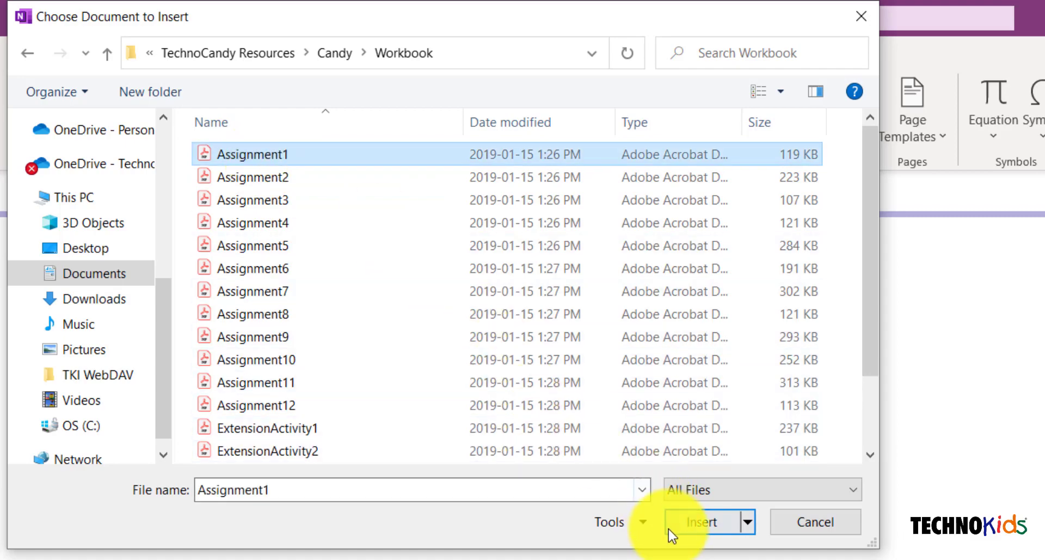
left_click(703, 527)
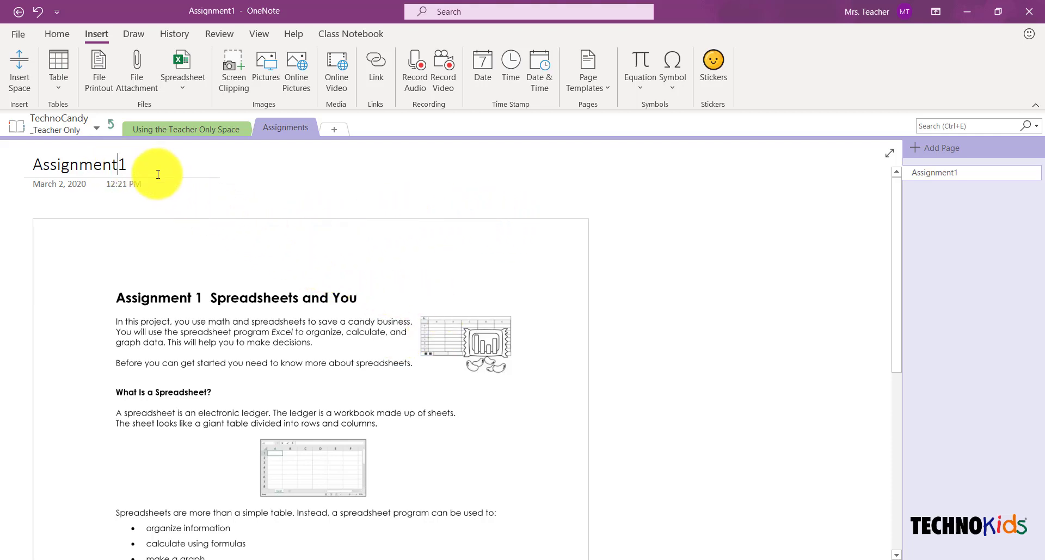
Retitle the page "Assignment 1 Spreadsheets and You".
type("1")
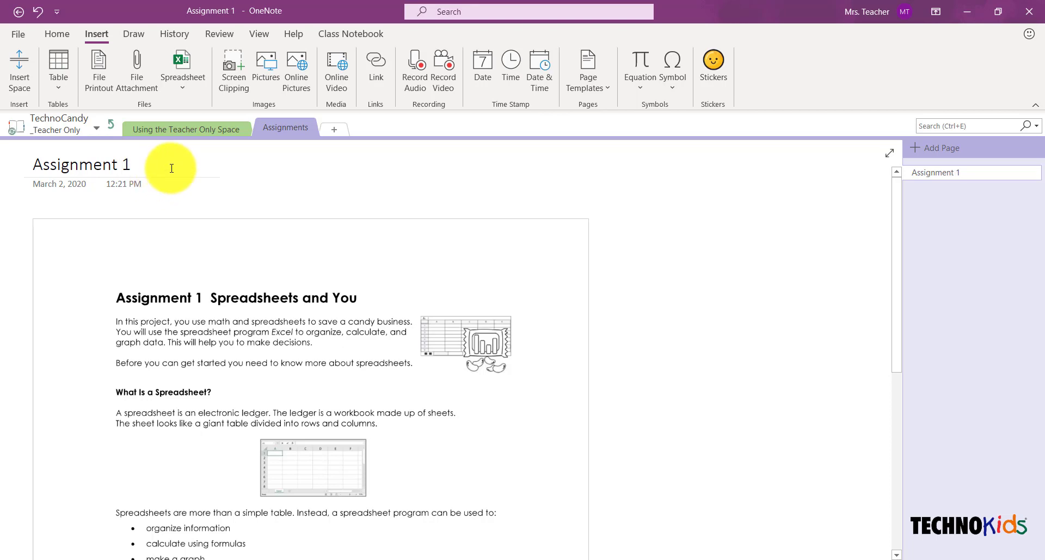
type(" S")
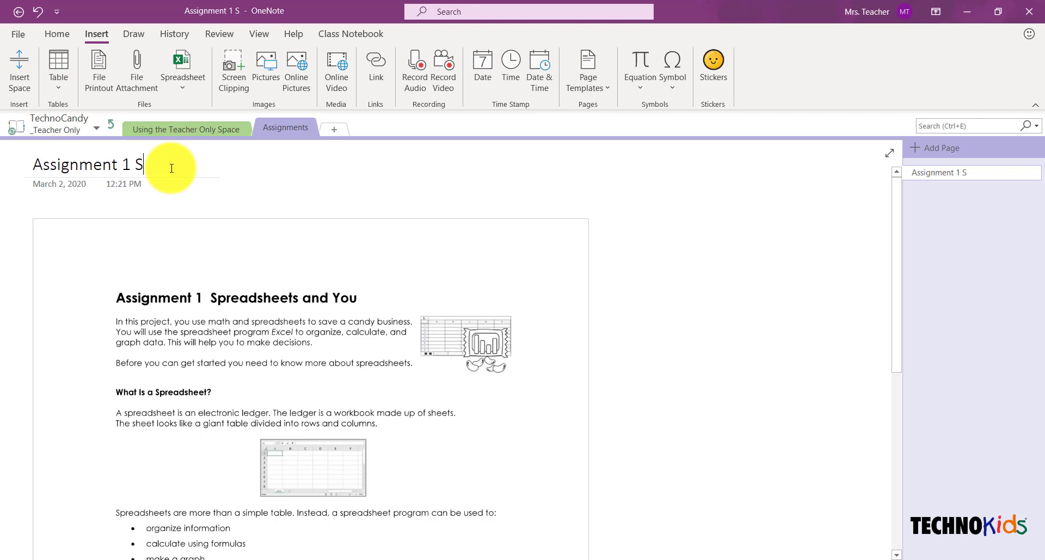
type("preadshe")
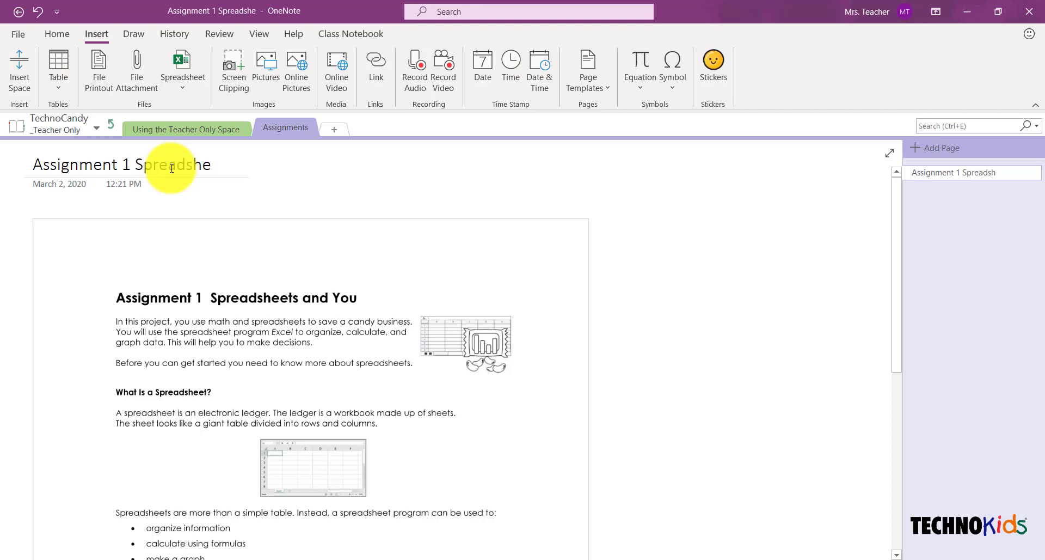
type("ets and You")
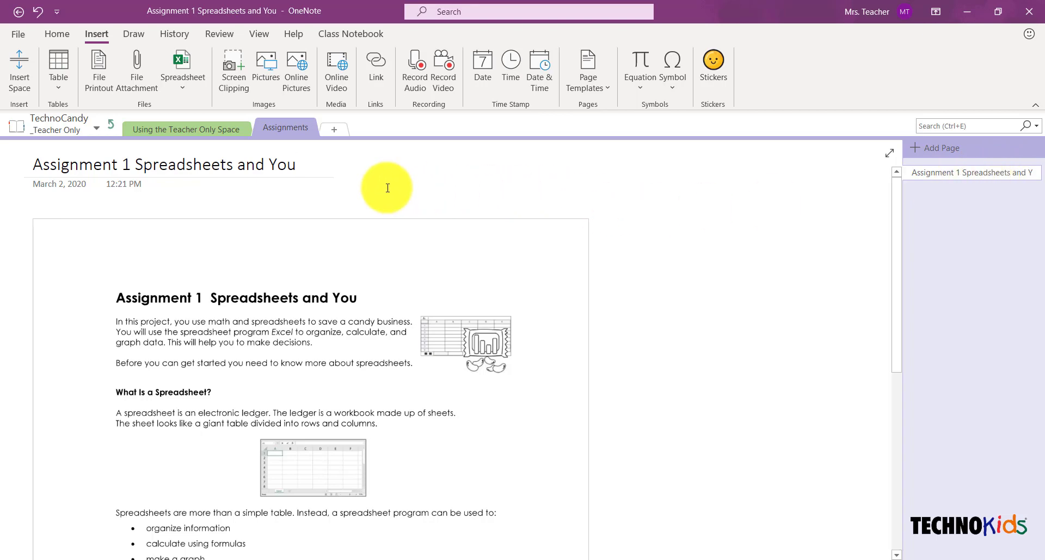
Add a new page to the Assignments section and insert the Assignment2 PDF as a file printout.
left_click(941, 151)
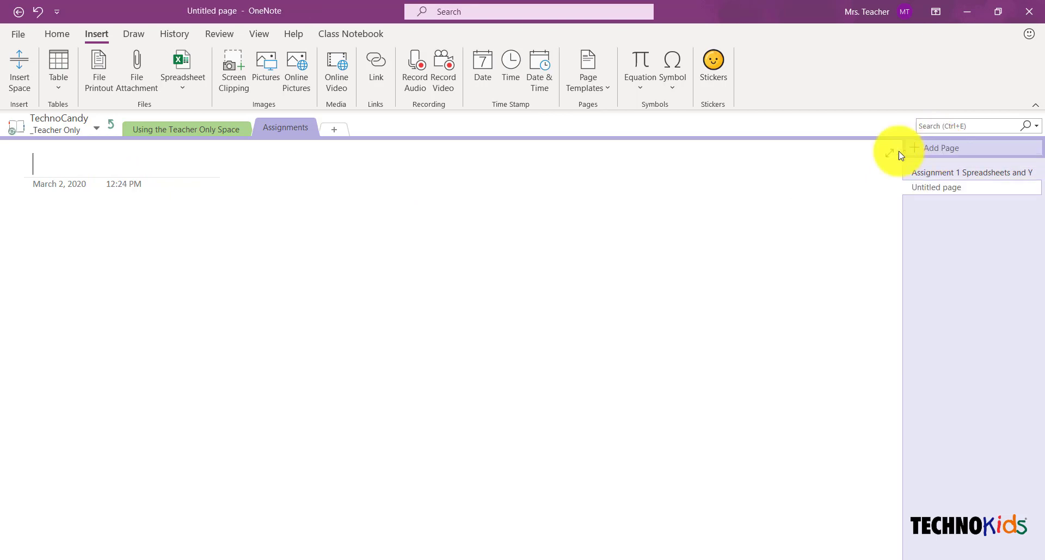
left_click(103, 79)
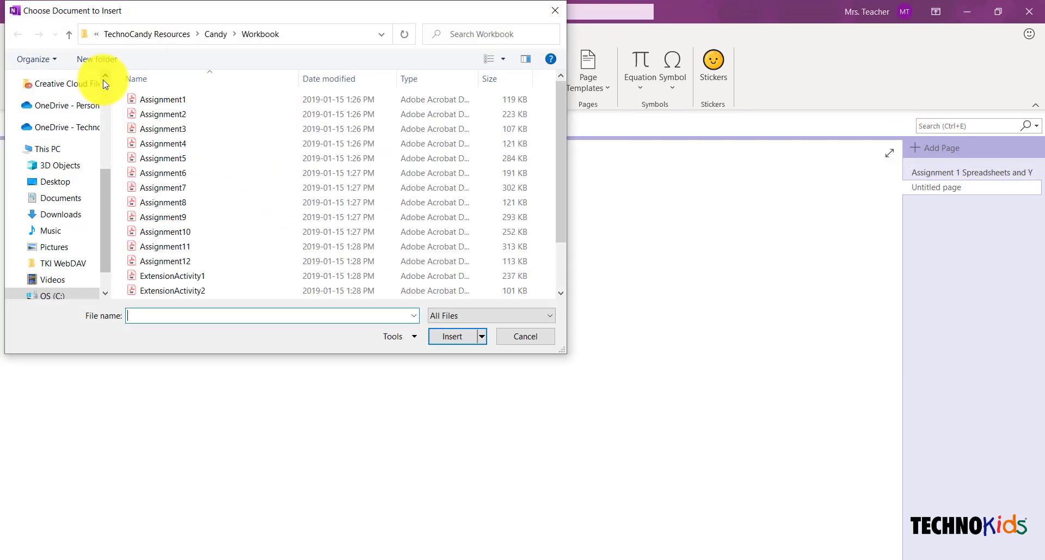
double_click(145, 116)
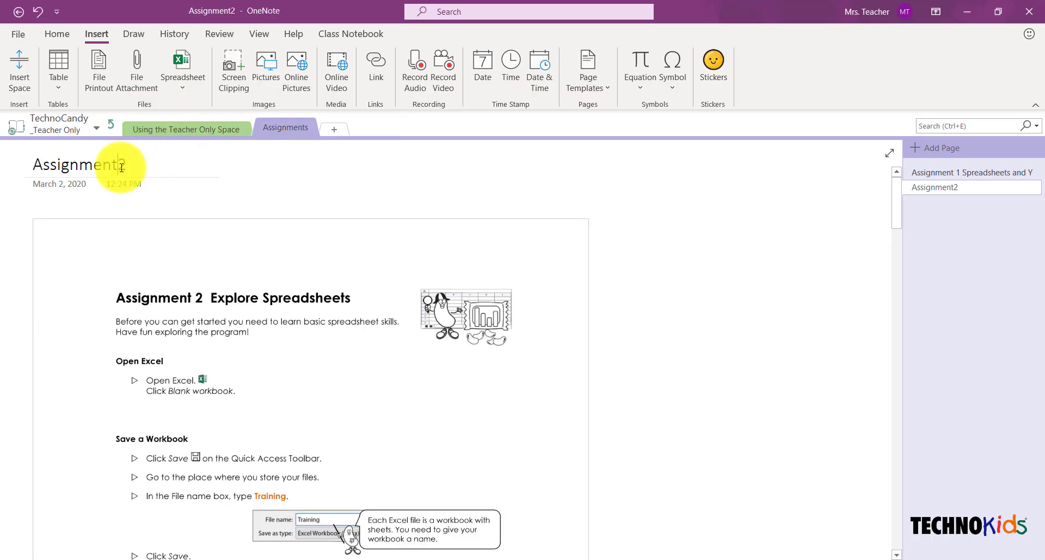
Retitle the page "Assignment 2 Explore Spreadsheets".
type("2")
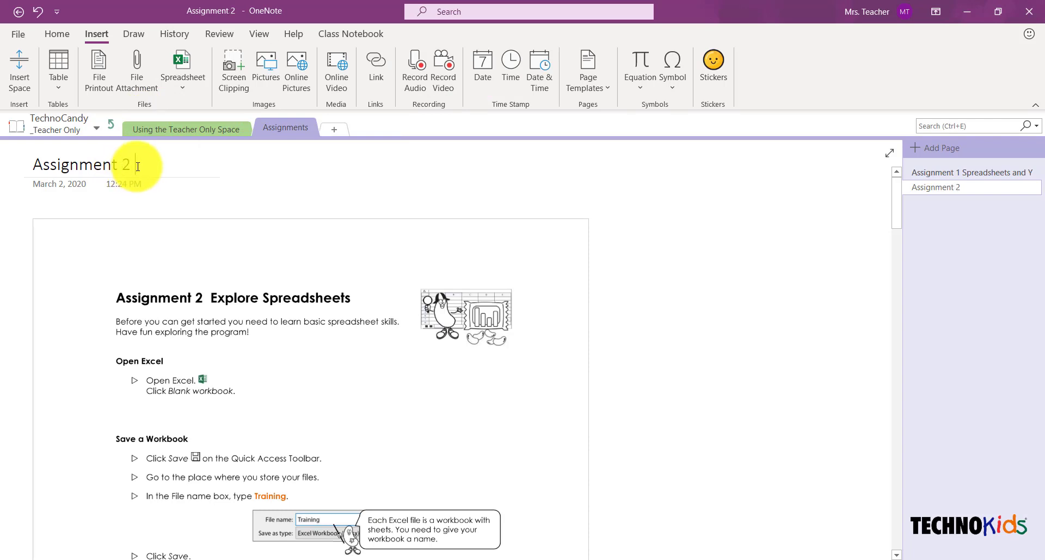
type(" Explore Spread")
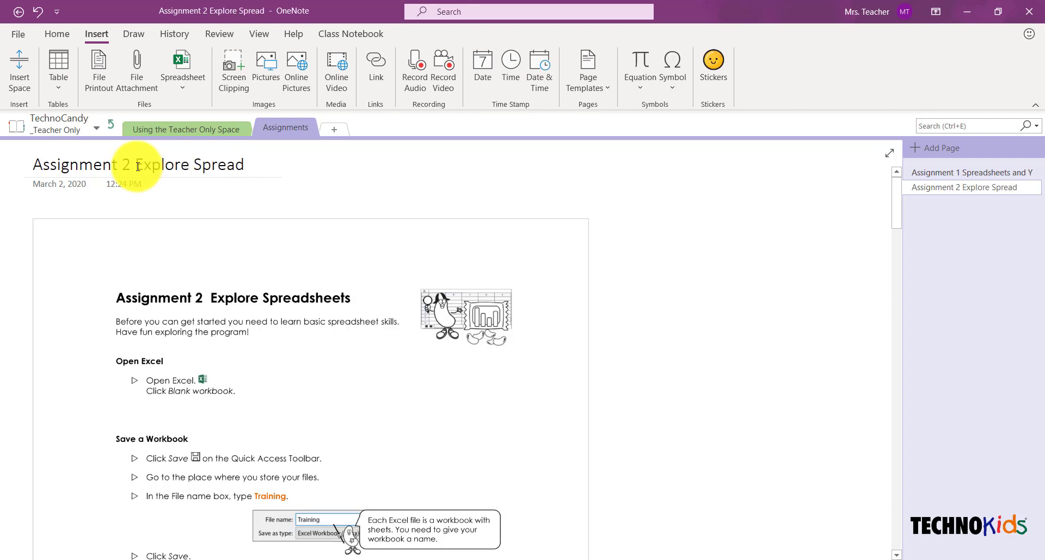
type("sheets")
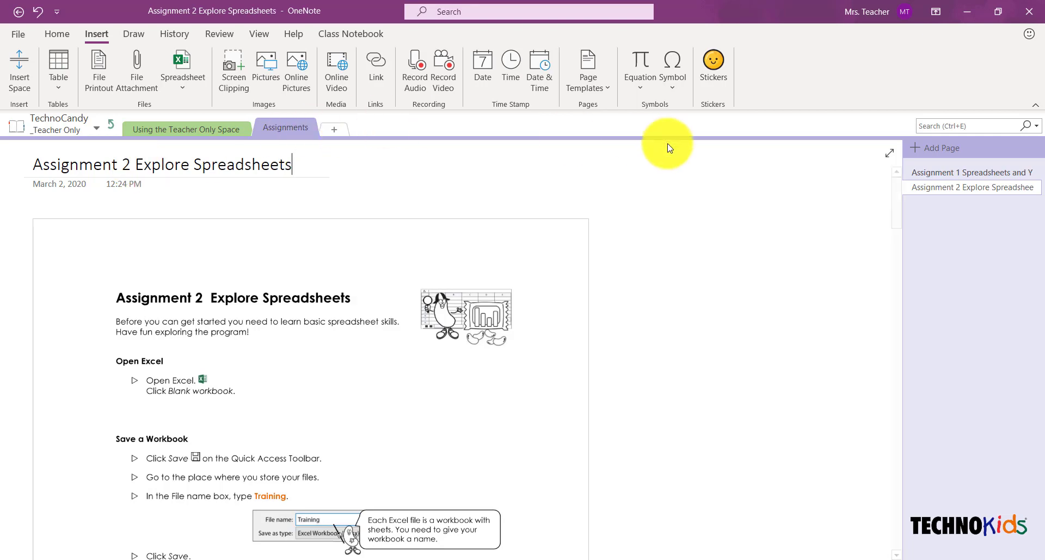
Add another page to the Assignments section and insert the Assignment3 PDF as a file printout.
left_click(942, 147)
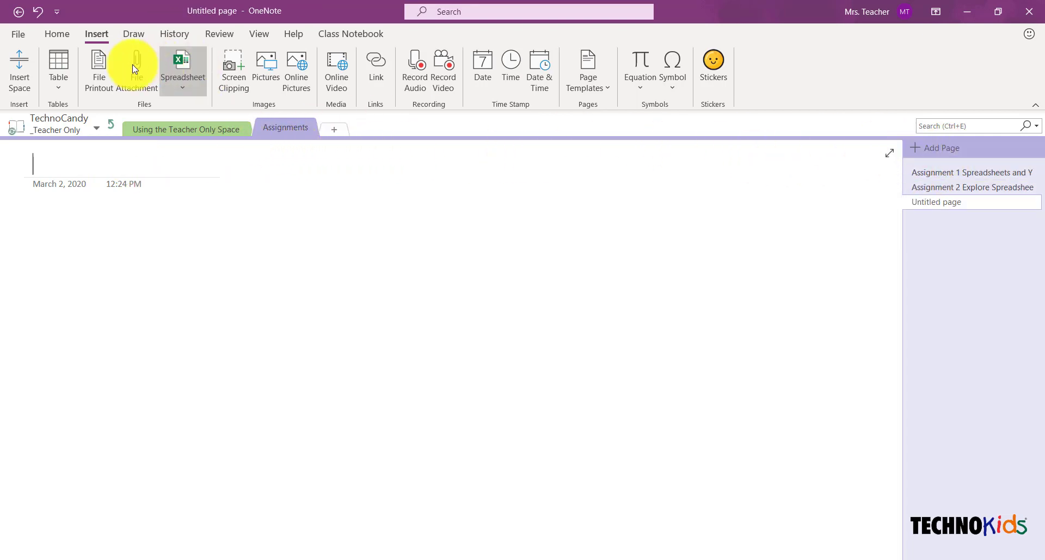
left_click(98, 73)
double_click(153, 129)
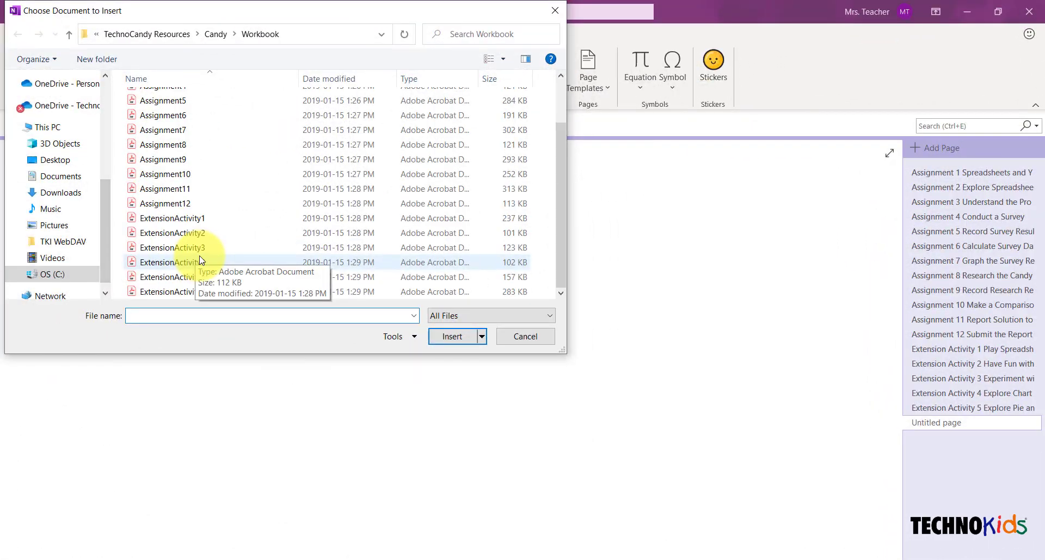
Insert the ExtensionActivity6 PDF as a printout on the untitled page and retitle it "Extension Activity 6 Draw Packaging in PowerPoint".
left_click(169, 292)
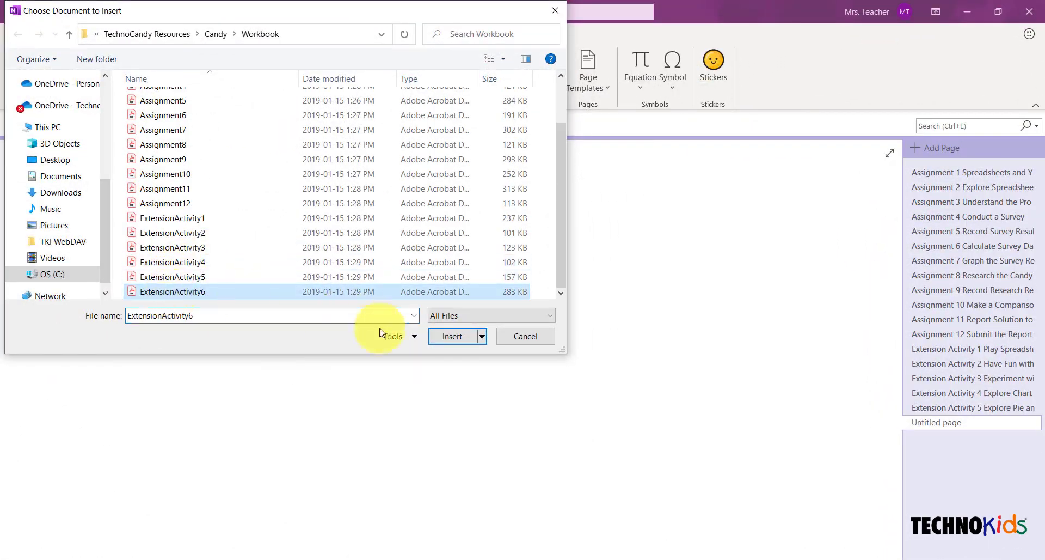
left_click(453, 337)
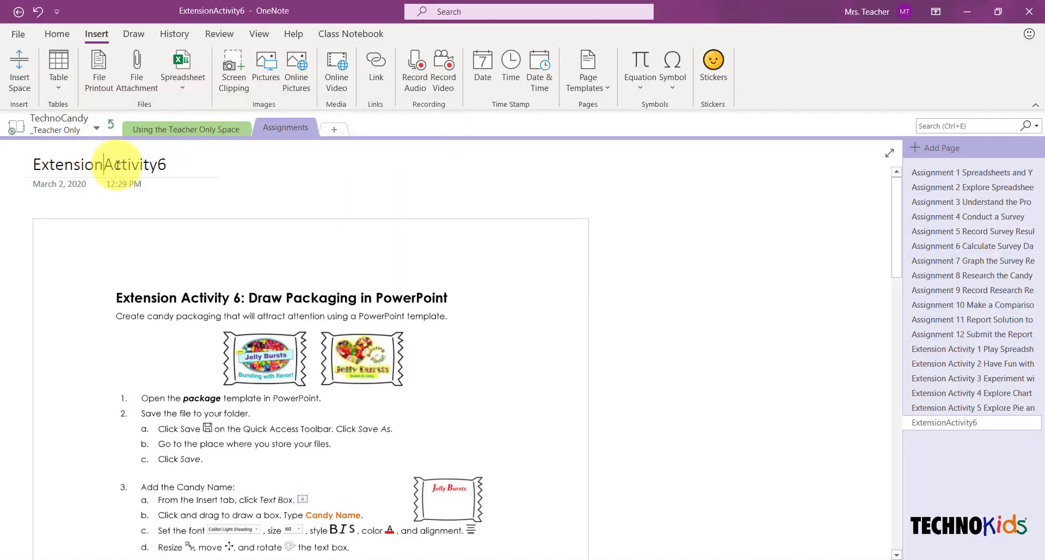
left_click(164, 165)
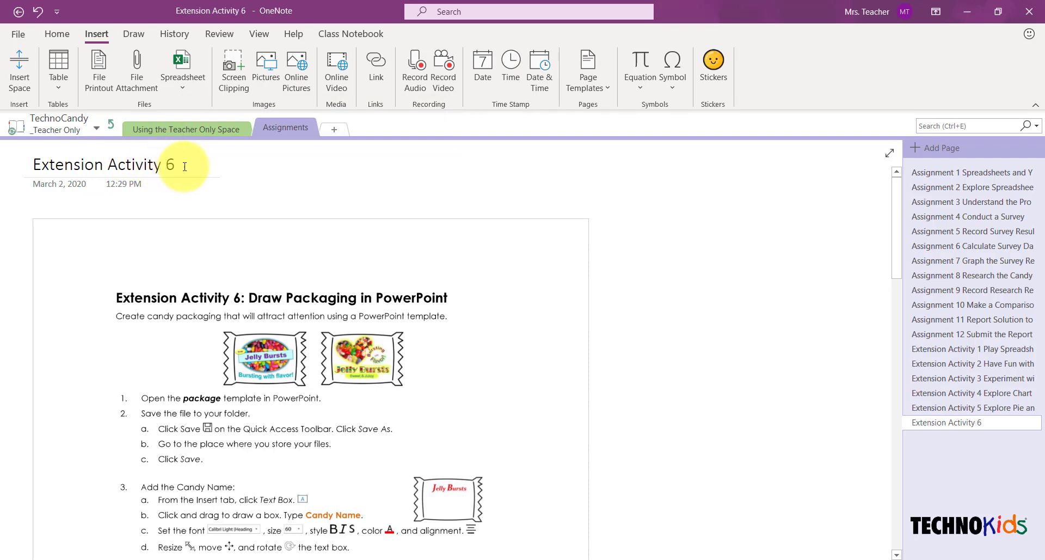
left_click(185, 166)
type("Drw")
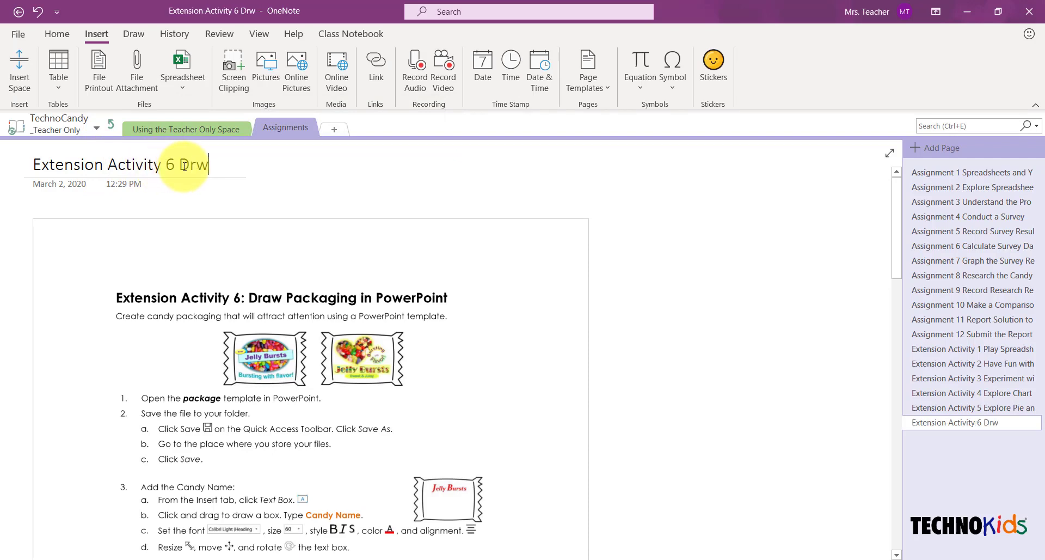
key("BackSpace")
type("aw Pa")
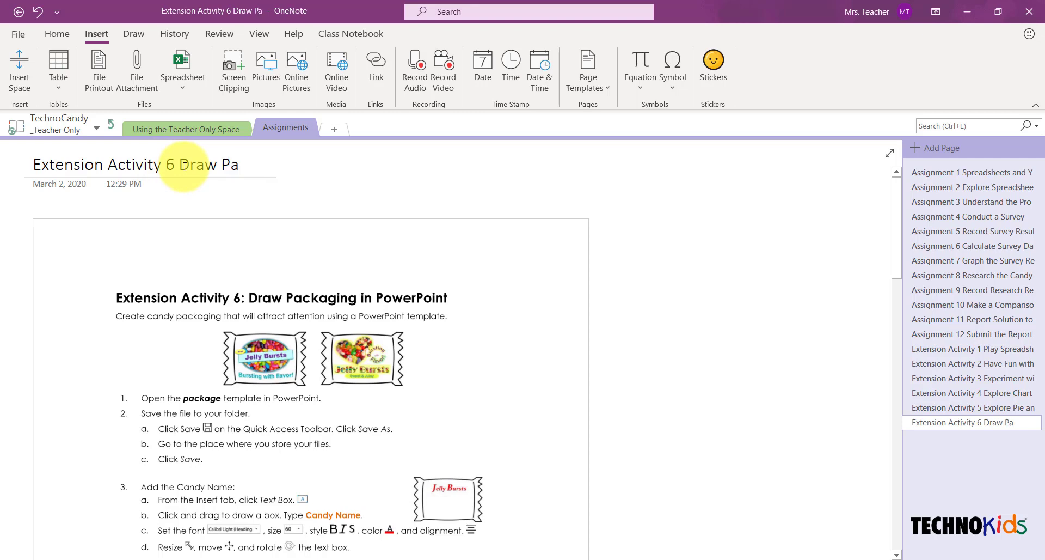
type("ckaging in PowerPoint")
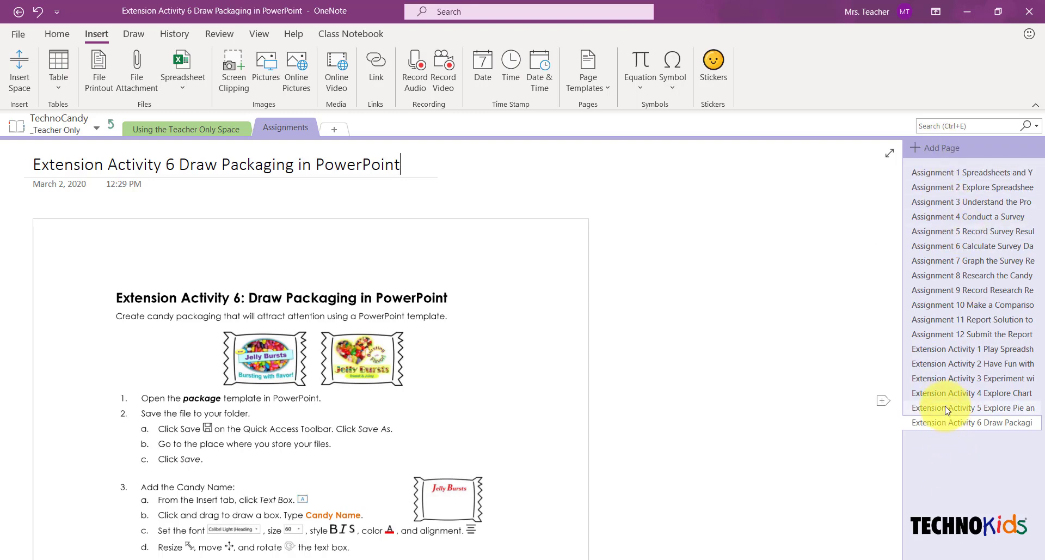
Try reordering the Extension Activity 5 page in the page list, and go up to the TechnoCandy top level and back to _Teacher Only.
left_click_drag(947, 410, 945, 396)
left_click_drag(946, 388, 949, 416)
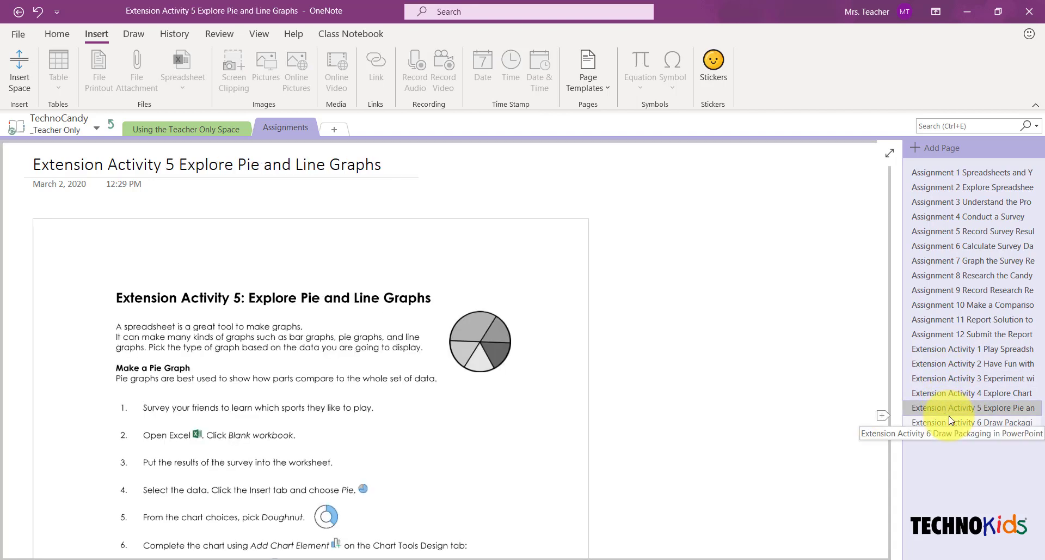
left_click(111, 127)
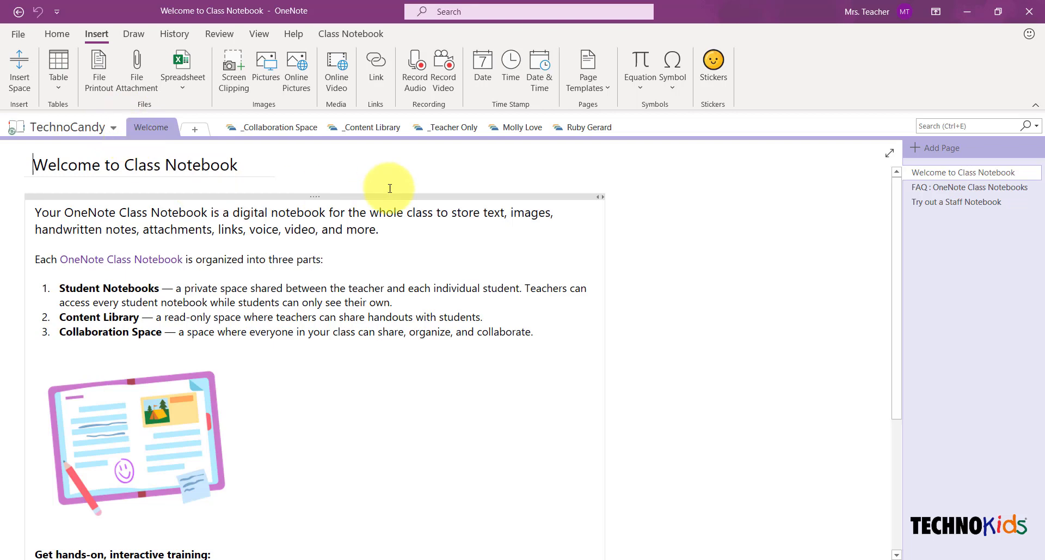
left_click(443, 131)
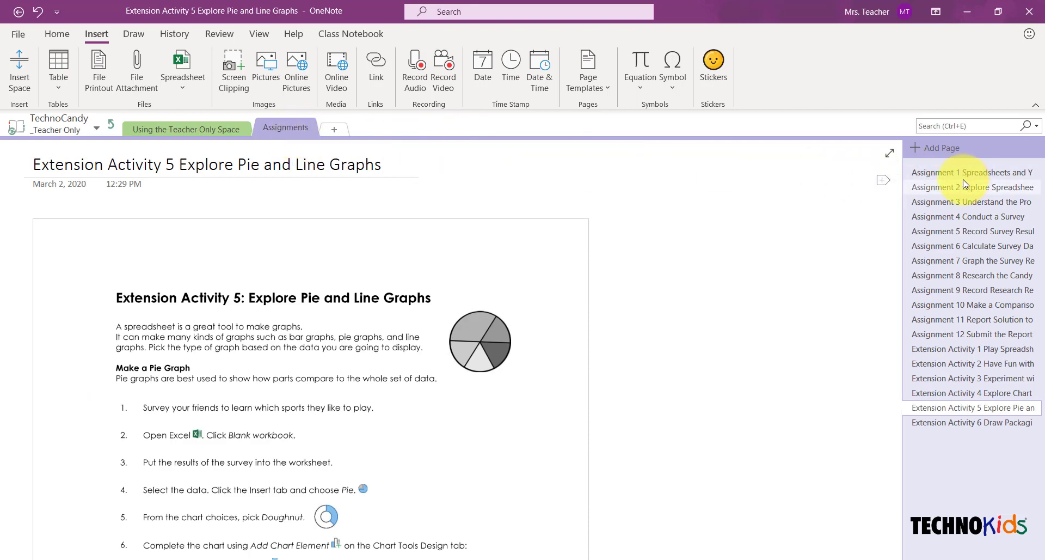
Distribute the page "Assignment 1 Spreadsheets and You" to the students' Assignments sections.
left_click(947, 173)
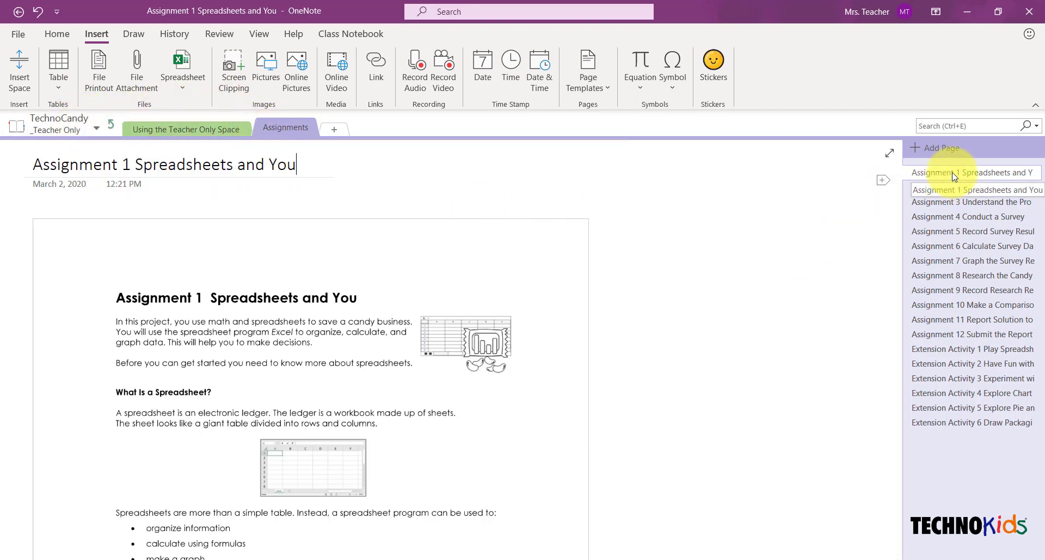
left_click(360, 35)
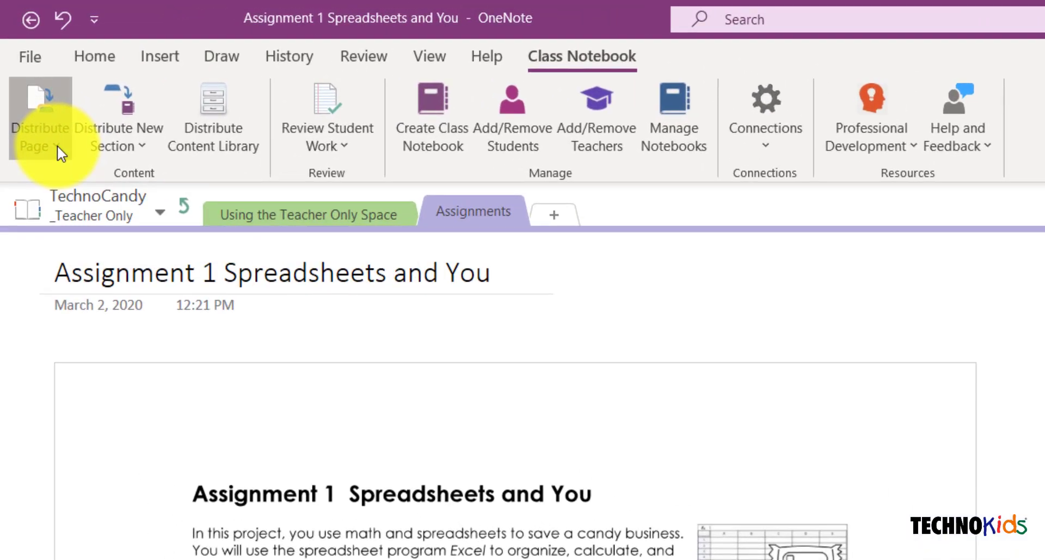
left_click(43, 107)
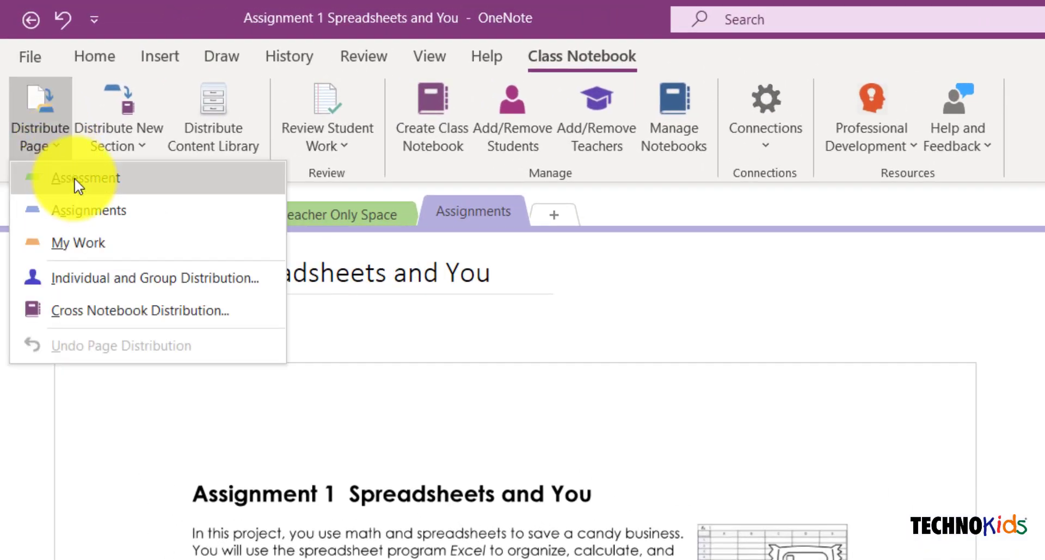
left_click(87, 211)
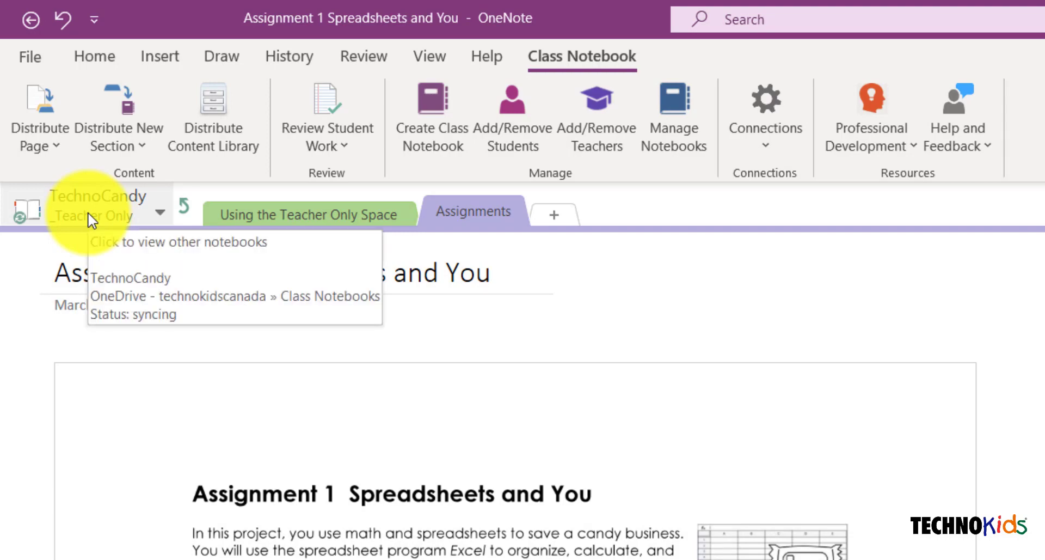
Go to the first student's notebook and view the page "Assignment 1 Spreadsheets and You" in the Assignments section.
left_click(183, 209)
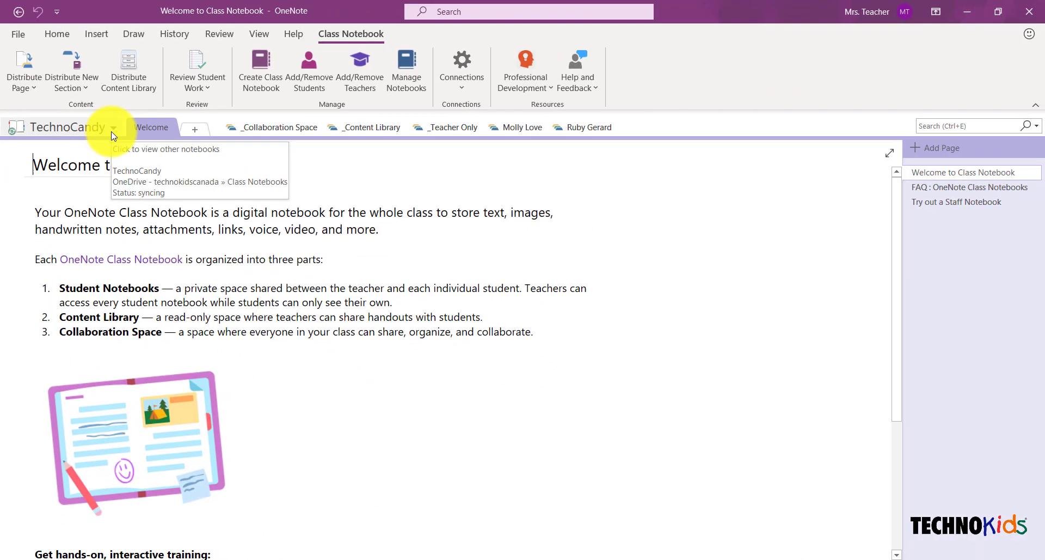
left_click(523, 129)
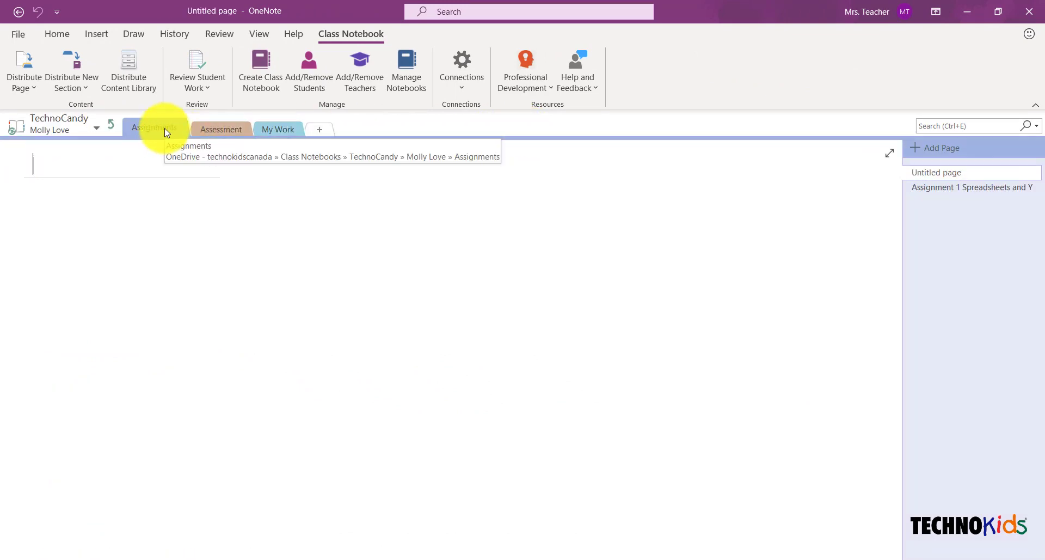
left_click(973, 191)
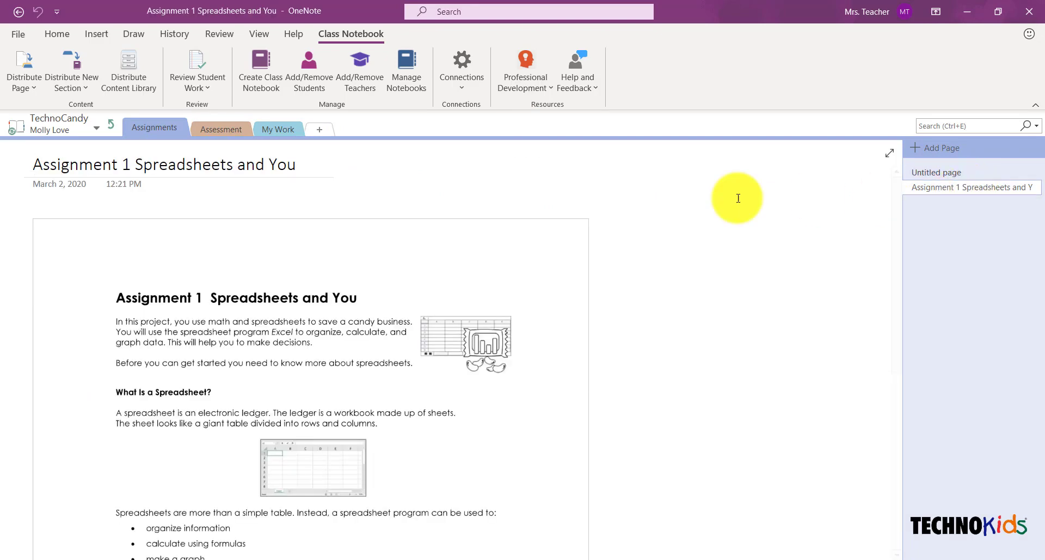
View the distributed Assignment 1 page in the second student's Assignments section, and return to the TechnoCandy top level.
left_click(112, 126)
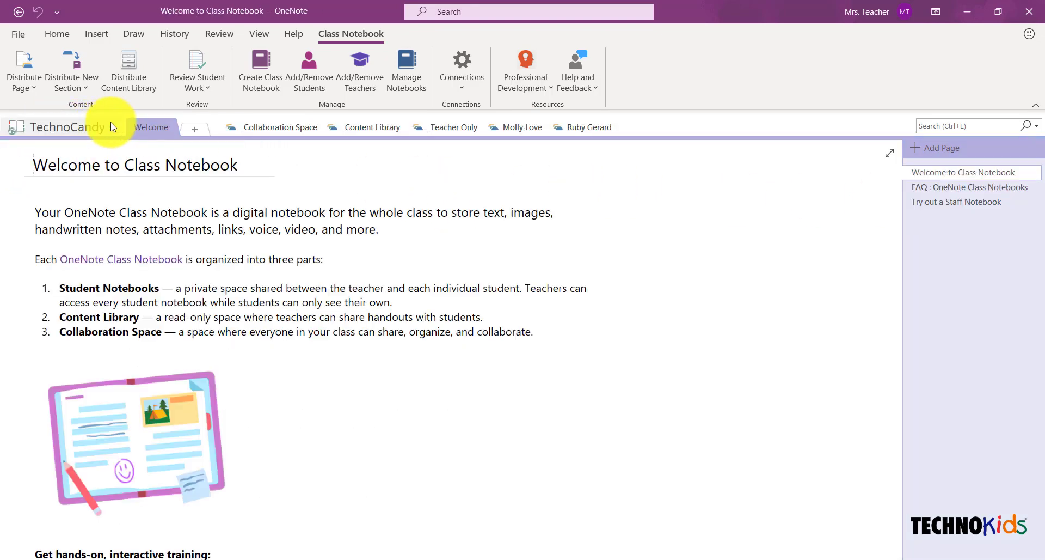
left_click(601, 134)
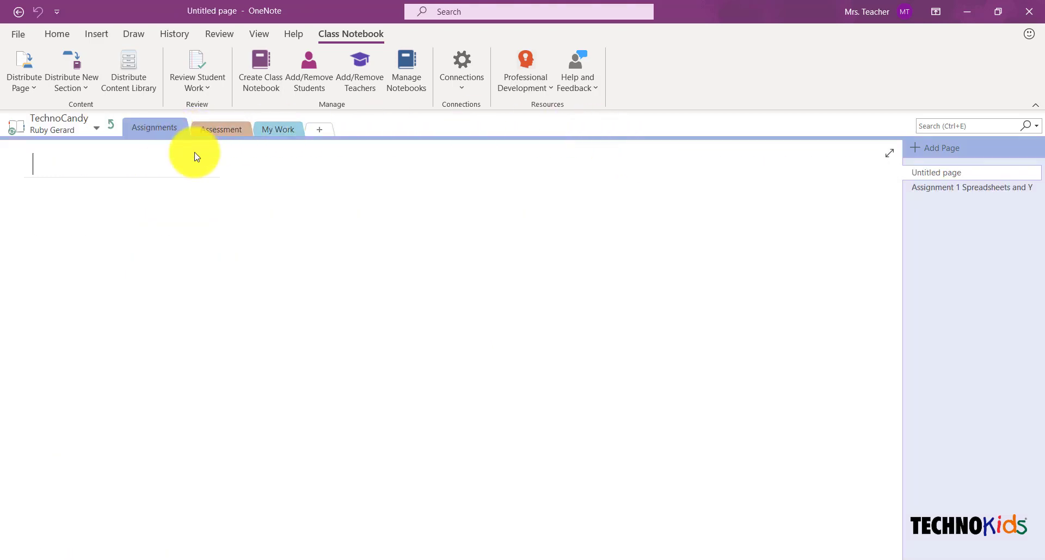
left_click(981, 188)
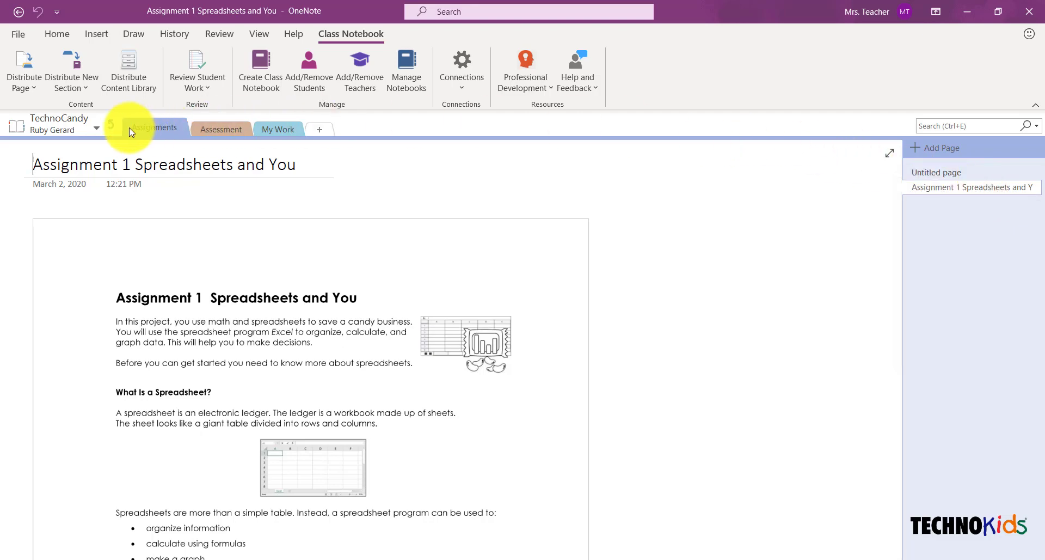
left_click(111, 125)
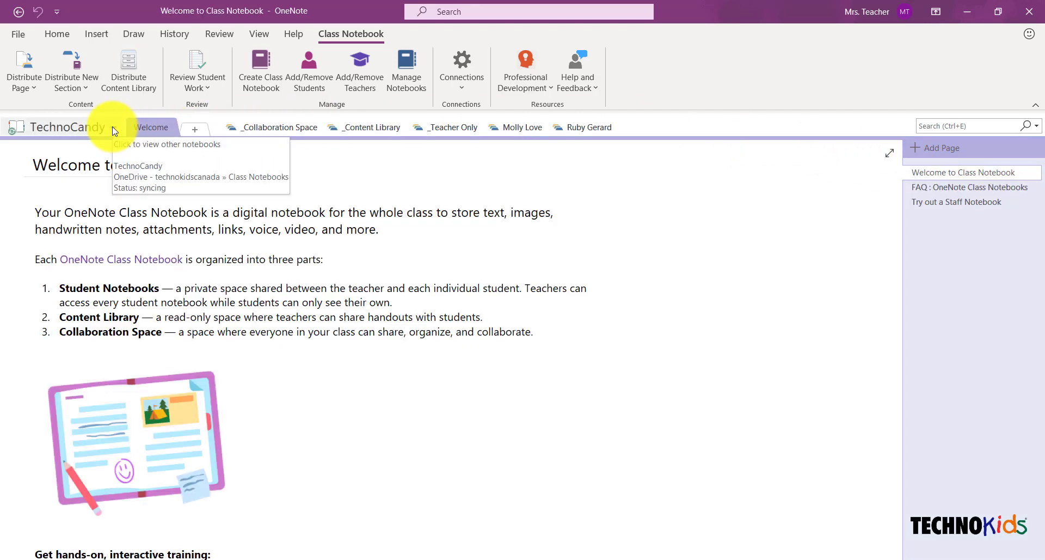